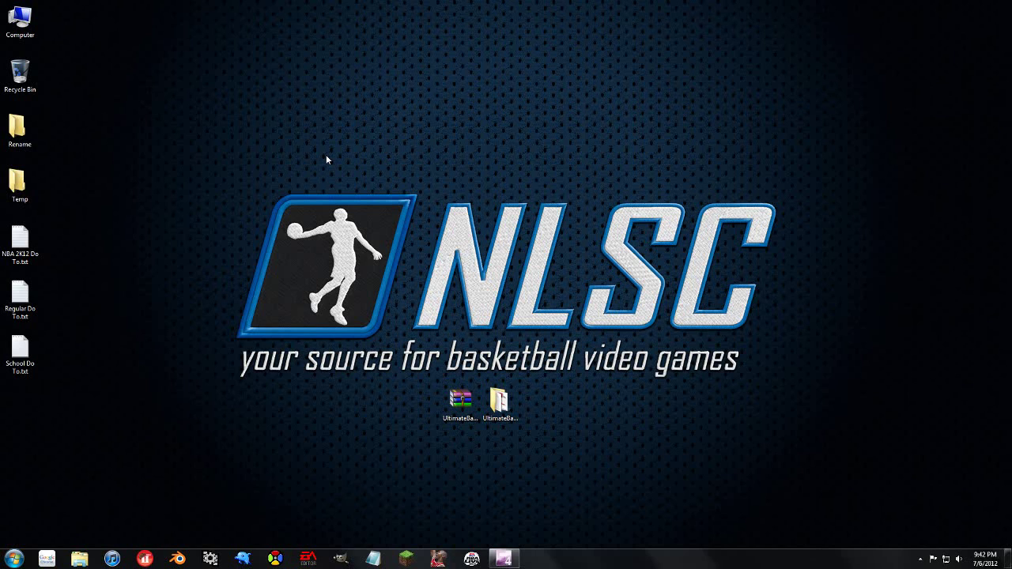
Select the roster archive, find 7-Zip File Manager through Start search, launch it, then close it
{"action": "left_click", "coordinate": [460, 403]}
{"action": "left_click", "coordinate": [14, 559]}
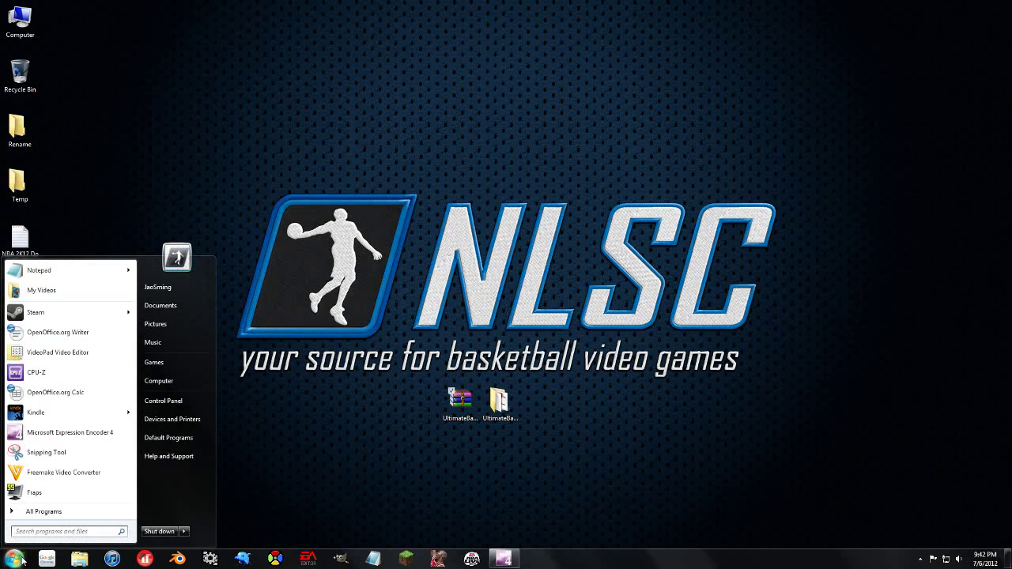
{"action": "type", "text": "win"}
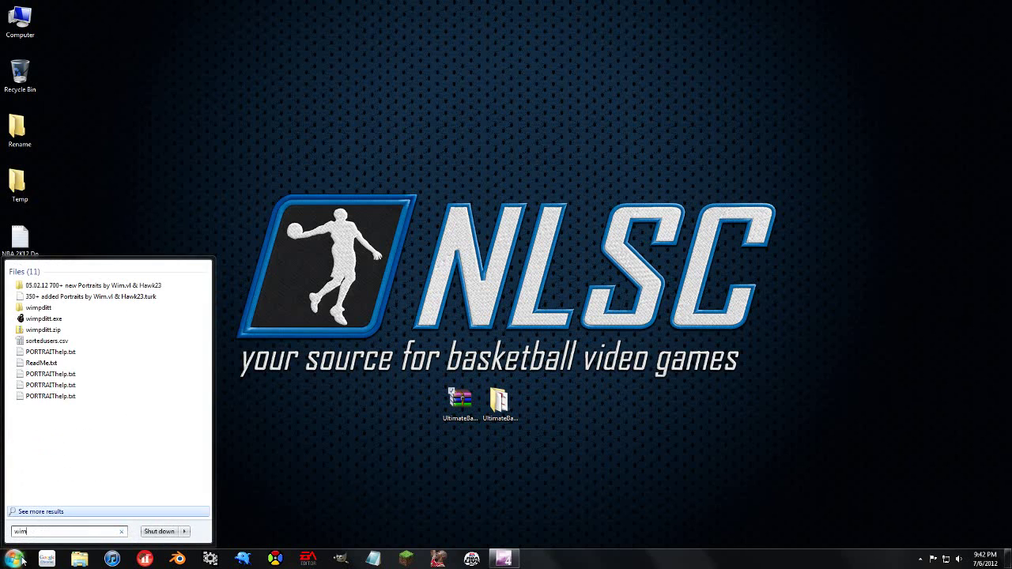
{"action": "key", "text": "BackSpace"}
{"action": "type", "text": "n"}
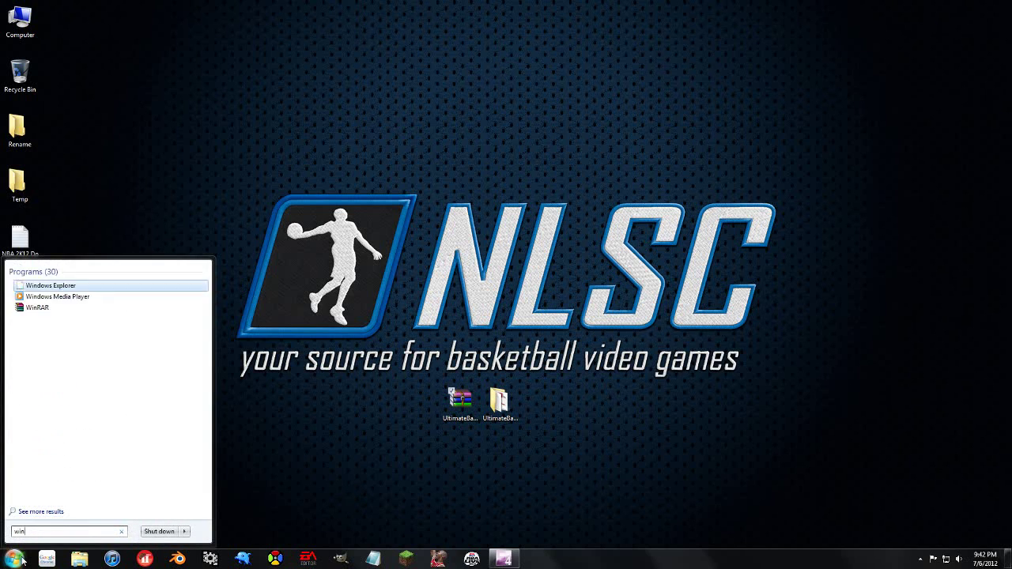
{"action": "key", "text": "BackSpace"}
{"action": "key", "text": "BackSpace"}
{"action": "key", "text": "BackSpace"}
{"action": "type", "text": "7 zip"}
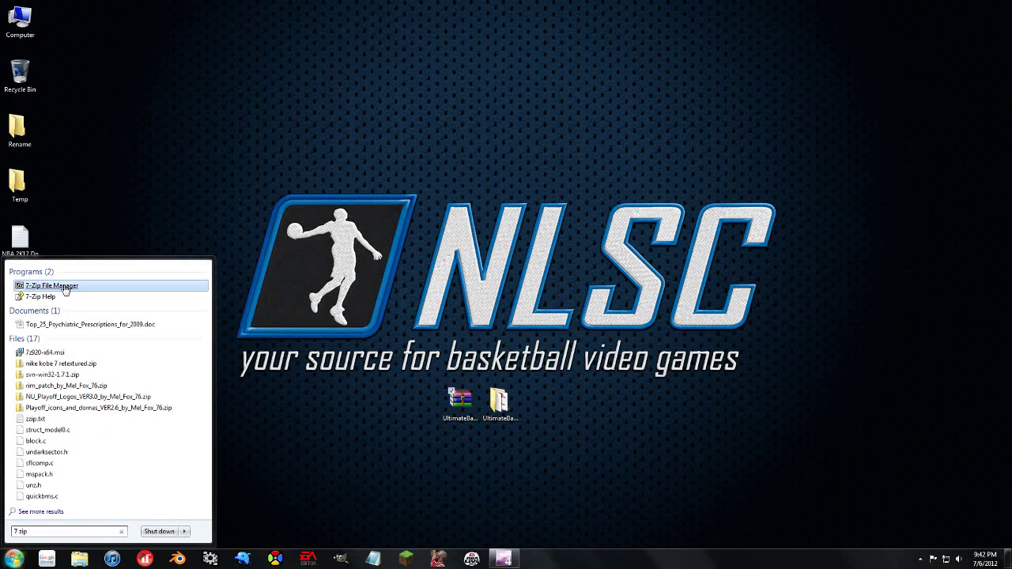
{"action": "left_click", "coordinate": [69, 291]}
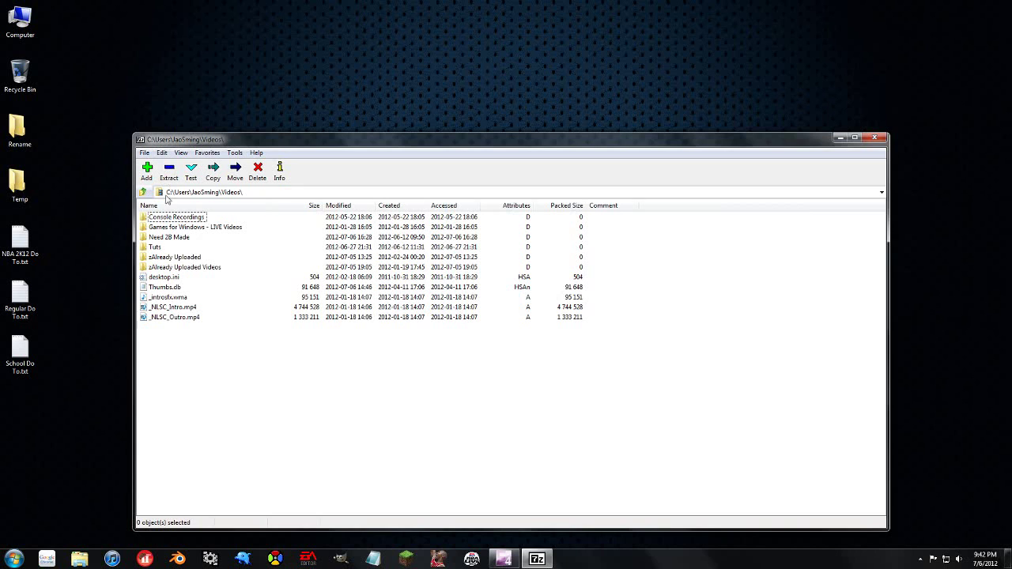
{"action": "left_click", "coordinate": [876, 140]}
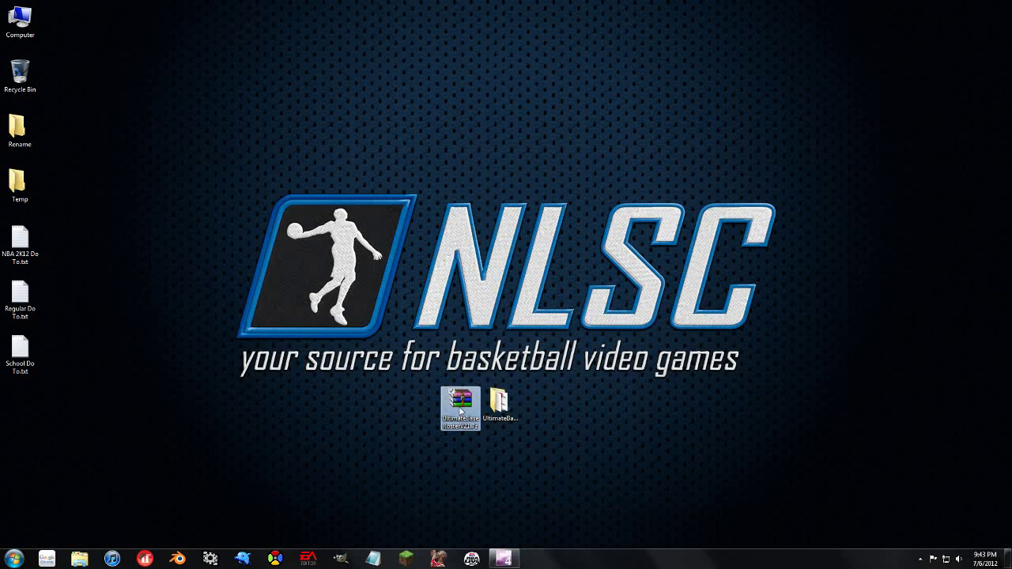
Open the roster archive in WinRAR and check its README, personalNOTE.txt and main NBA2K12 folder
{"action": "right_click", "coordinate": [464, 399]}
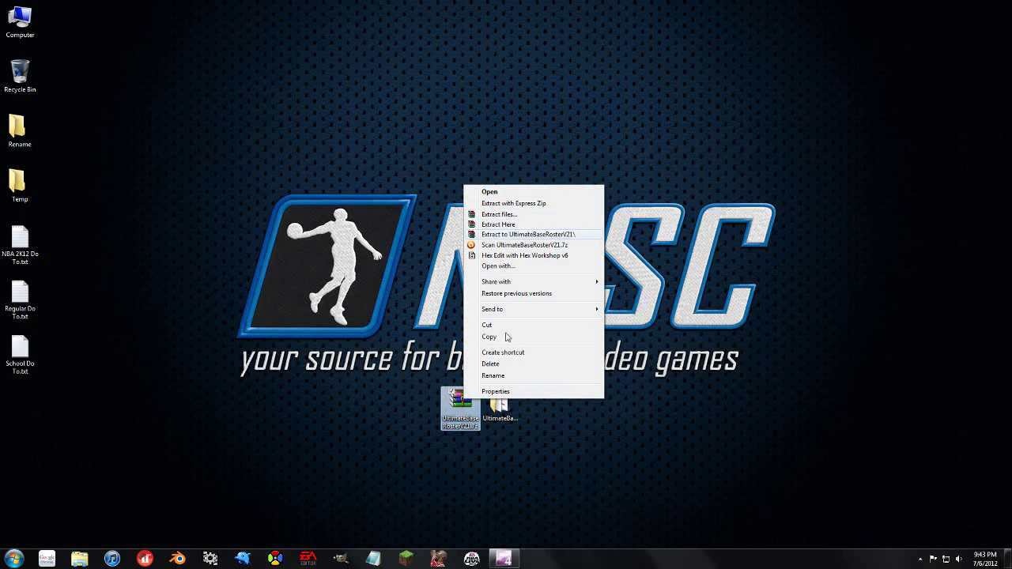
{"action": "left_click", "coordinate": [460, 408]}
{"action": "double_click", "coordinate": [460, 407]}
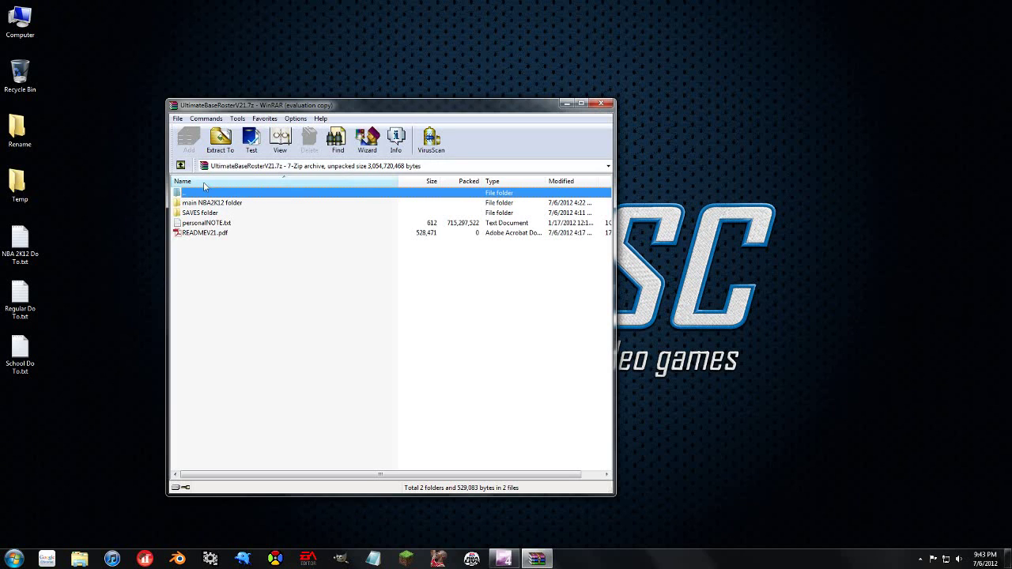
{"action": "left_click", "coordinate": [194, 232]}
{"action": "left_click", "coordinate": [200, 223]}
{"action": "left_click", "coordinate": [207, 203]}
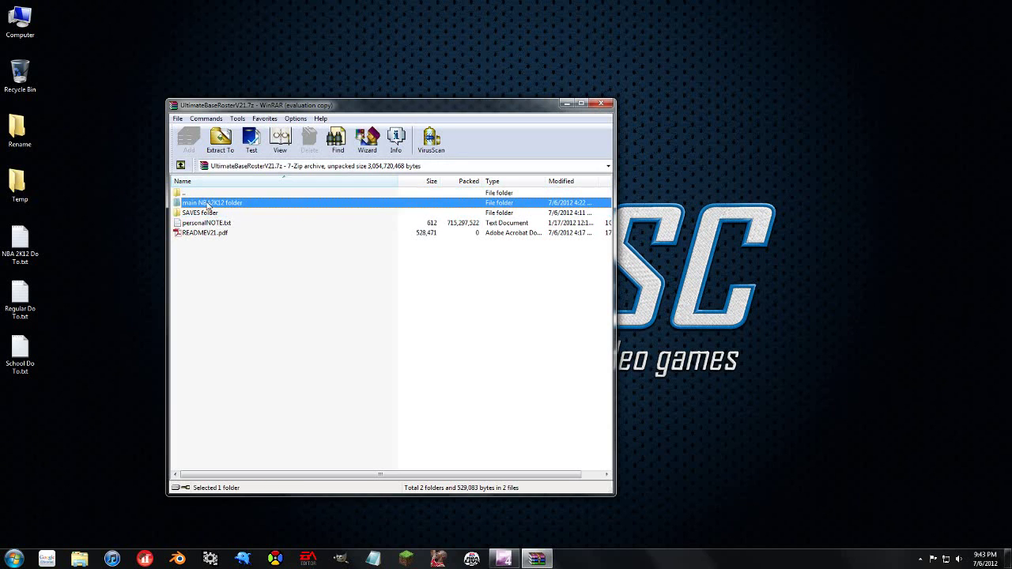
{"action": "left_click", "coordinate": [226, 223]}
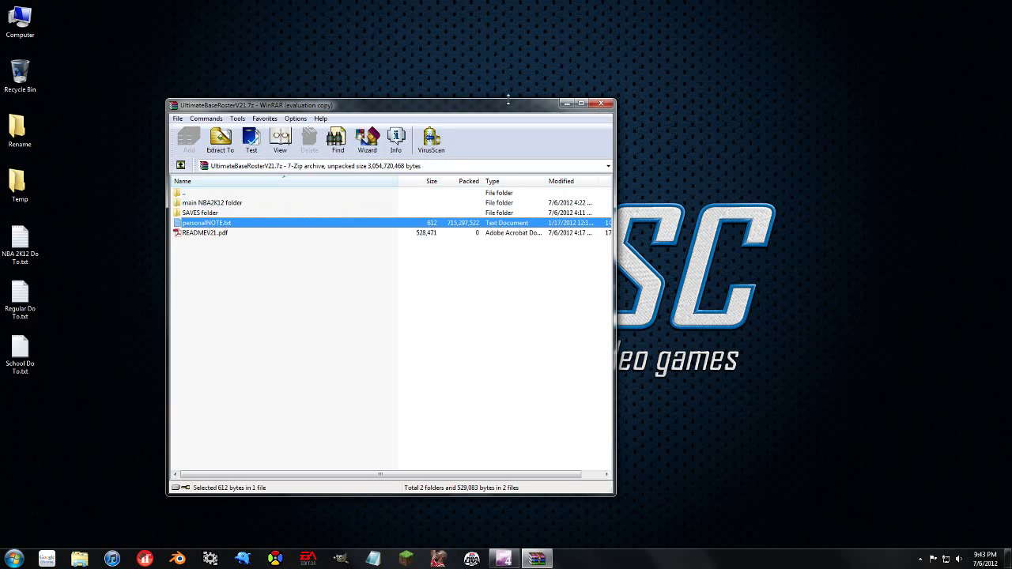
{"action": "left_click", "coordinate": [602, 103]}
Open the extracted UltimateBaseRosterV21 folder and open READMEV21.pdf in Adobe Reader
{"action": "double_click", "coordinate": [505, 402]}
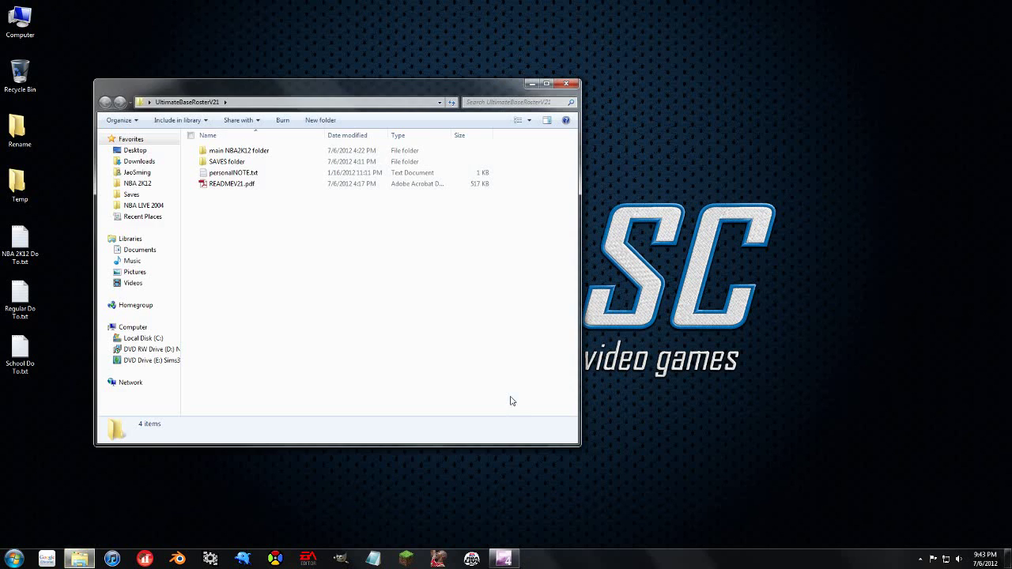
{"action": "left_click_drag", "start_coordinate": [303, 91], "coordinate": [394, 116]}
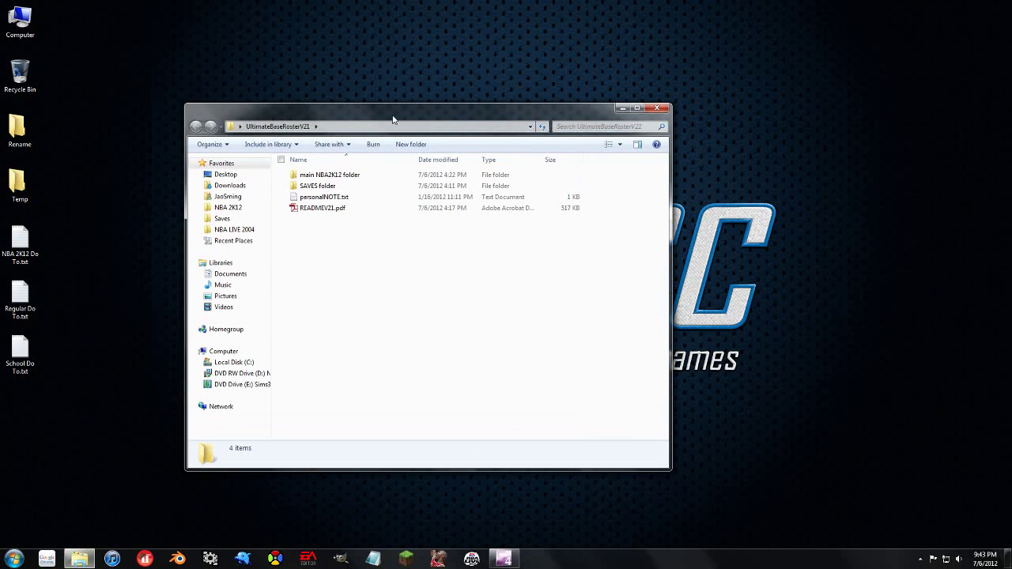
{"action": "left_click", "coordinate": [317, 209]}
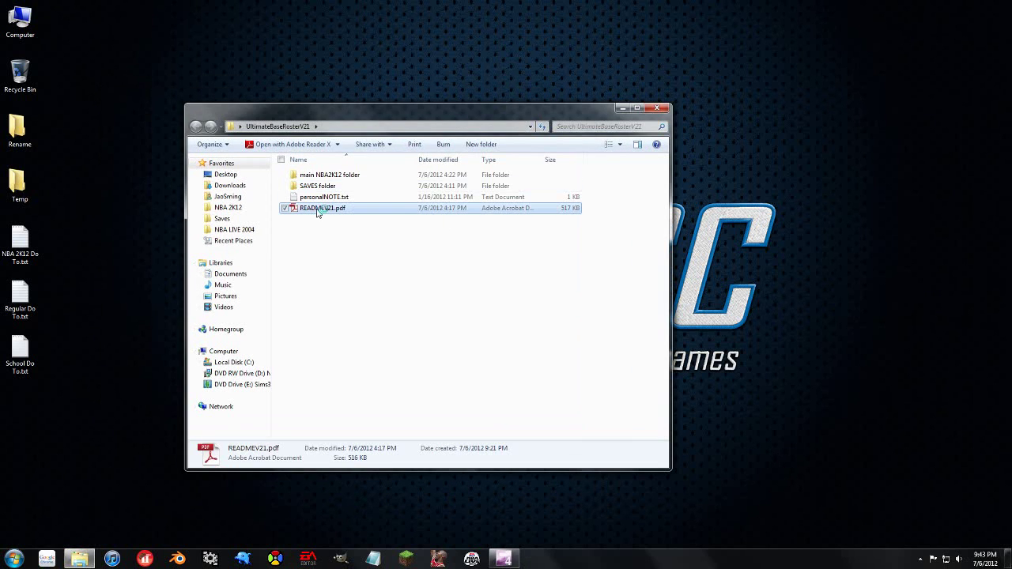
{"action": "double_click", "coordinate": [317, 209]}
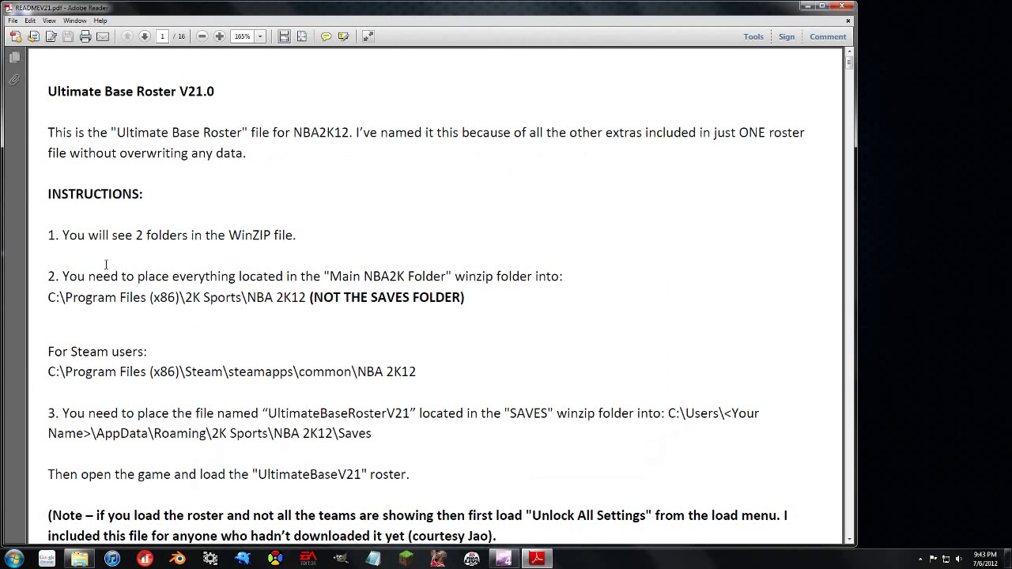
Highlight the NBA 2K12 install path, Steam path and roster file name, then close Reader
{"action": "left_click_drag", "start_coordinate": [87, 277], "coordinate": [466, 299]}
{"action": "left_click", "coordinate": [185, 288]}
{"action": "left_click_drag", "start_coordinate": [48, 295], "coordinate": [306, 297]}
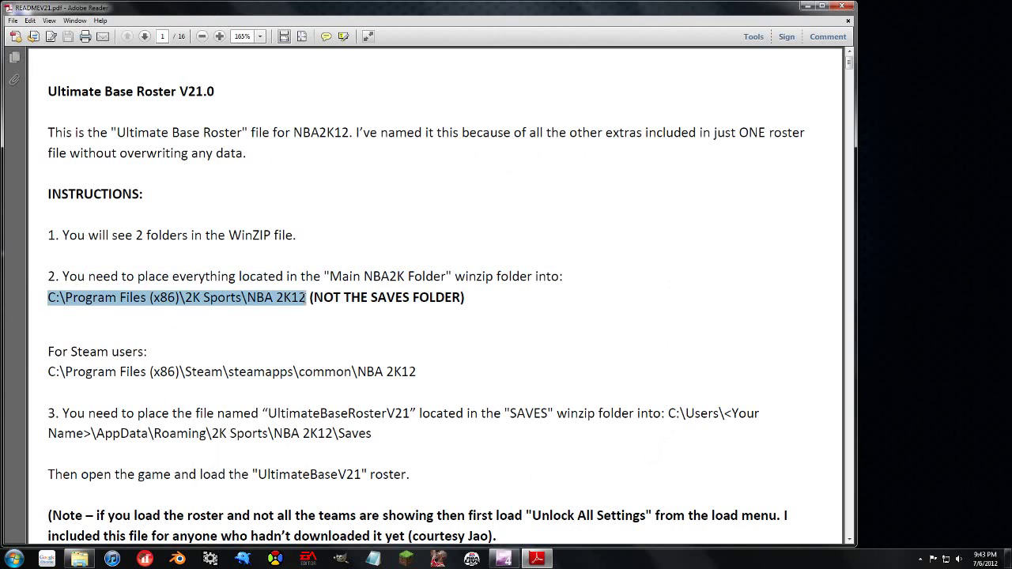
{"action": "left_click_drag", "start_coordinate": [363, 277], "coordinate": [446, 277]}
{"action": "left_click", "coordinate": [83, 395]}
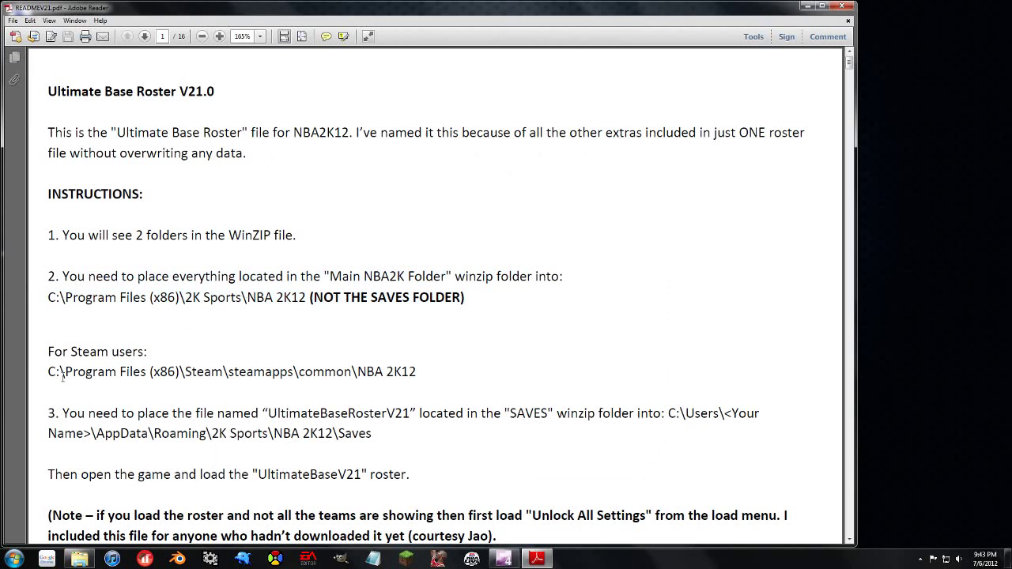
{"action": "triple_click", "coordinate": [61, 373]}
{"action": "left_click", "coordinate": [208, 434]}
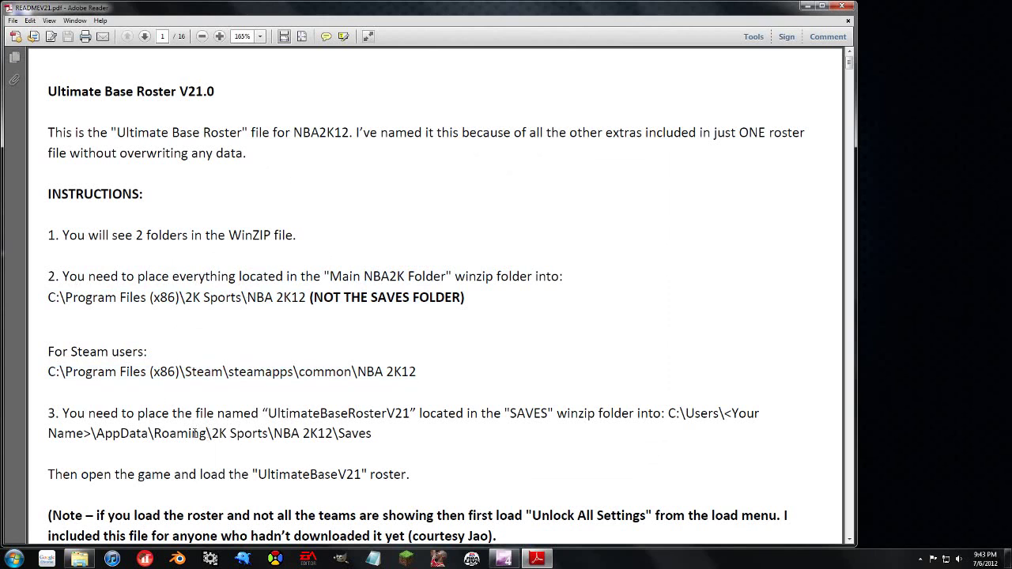
{"action": "left_click_drag", "start_coordinate": [245, 411], "coordinate": [465, 413]}
{"action": "left_click", "coordinate": [394, 449]}
{"action": "left_click", "coordinate": [840, 6]}
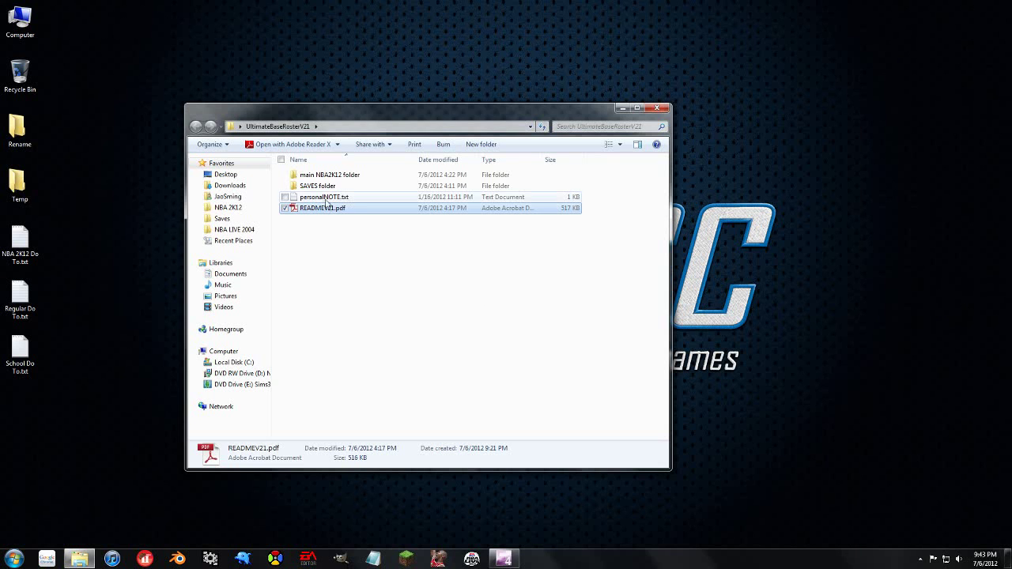
Read personalNOTE.txt in Notepad, then open the main NBA2K12 folder
{"action": "double_click", "coordinate": [325, 198]}
{"action": "left_click", "coordinate": [677, 126]}
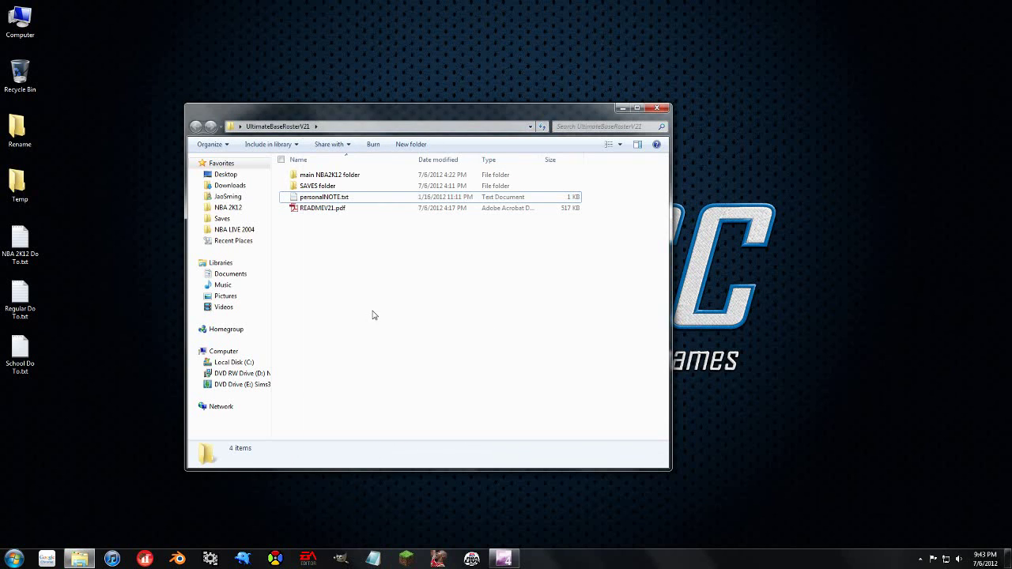
{"action": "double_click", "coordinate": [329, 180]}
Browse the 1,078 roster files, then open Computer from the desktop in a new window
{"action": "left_click", "coordinate": [374, 245]}
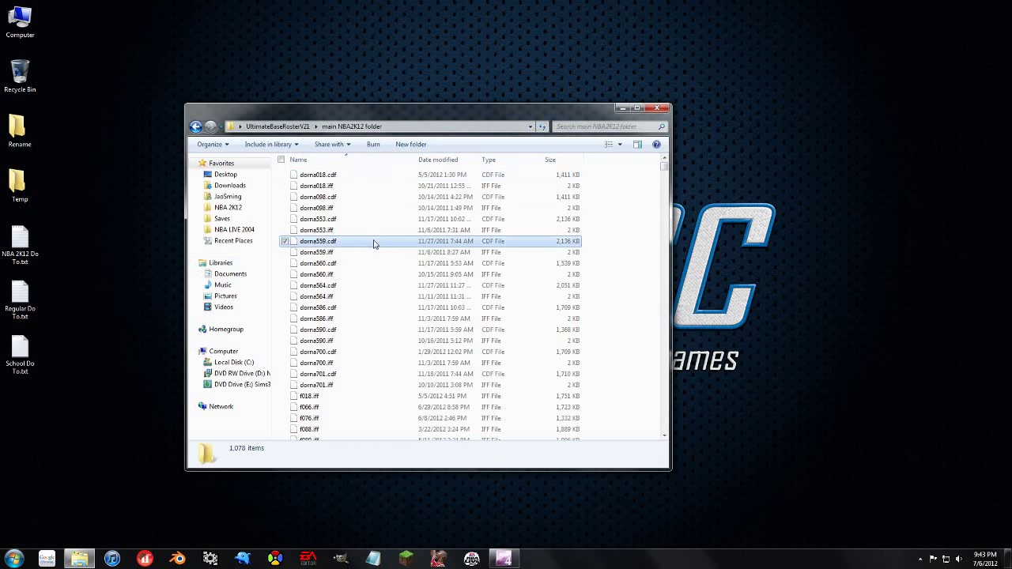
{"action": "scroll", "coordinate": [374, 245], "scroll_direction": "down", "scroll_amount": 20}
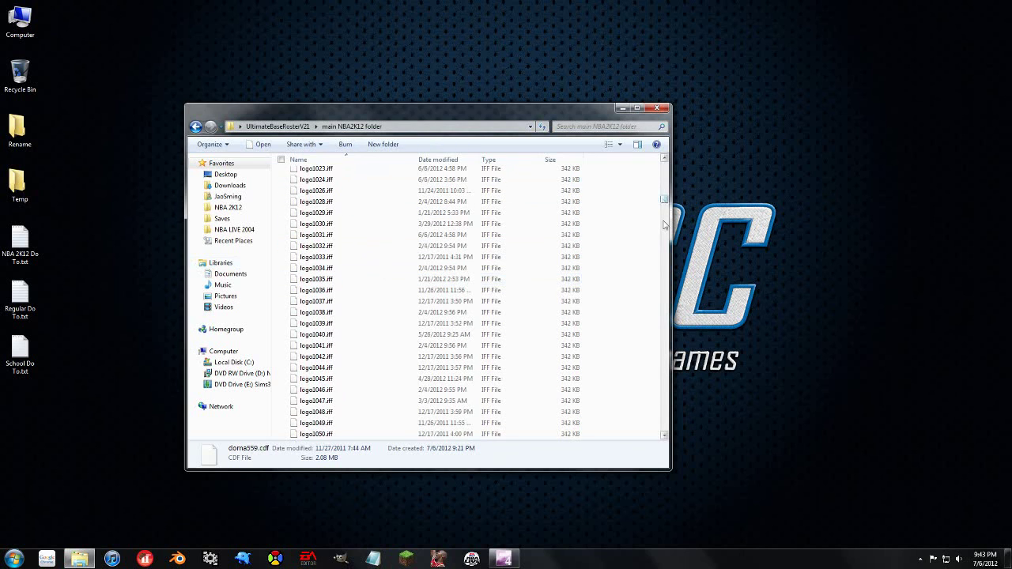
{"action": "scroll", "coordinate": [644, 198], "scroll_direction": "up", "scroll_amount": 20}
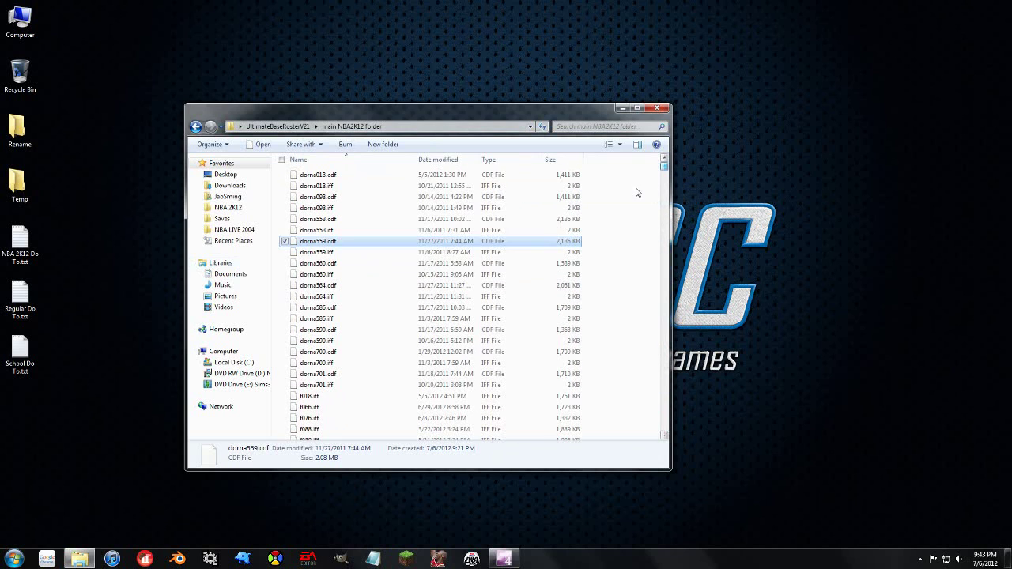
{"action": "left_click", "coordinate": [332, 186]}
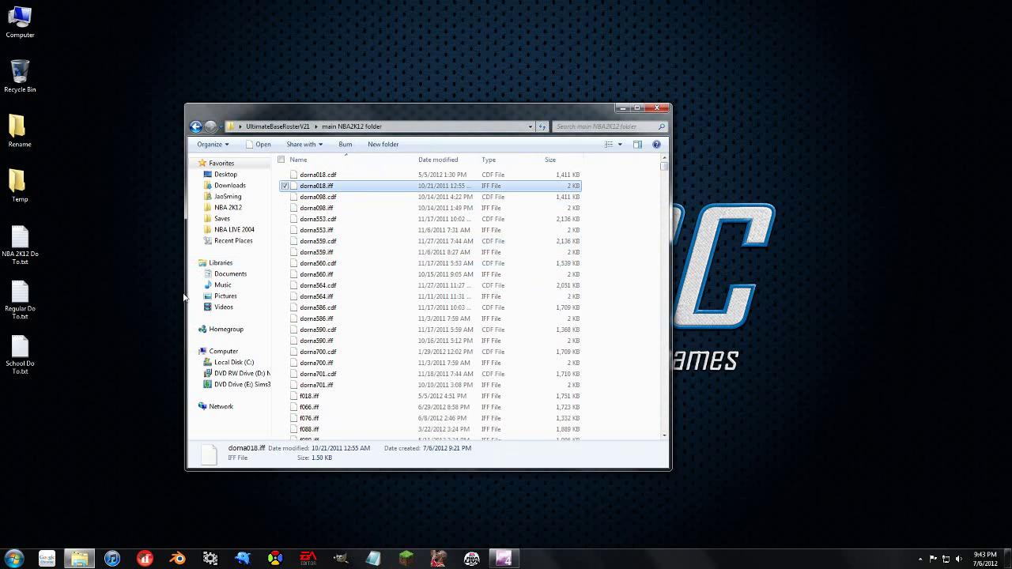
{"action": "left_click", "coordinate": [121, 315]}
{"action": "double_click", "coordinate": [11, 22]}
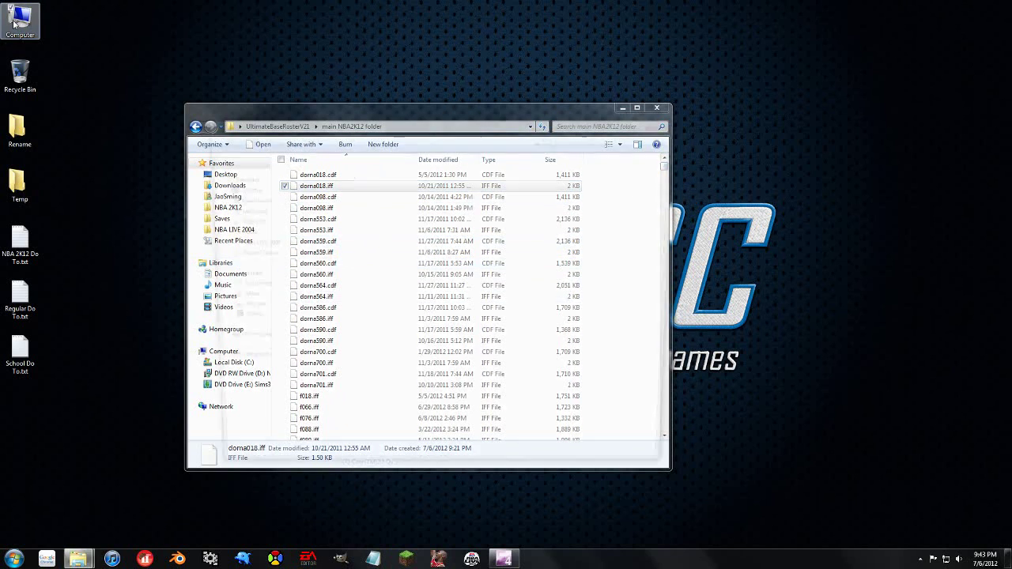
Browse to C:\Program Files (x86)\2K Sports\NBA 2K12, then go back up to Program Files (x86)
{"action": "double_click", "coordinate": [351, 198]}
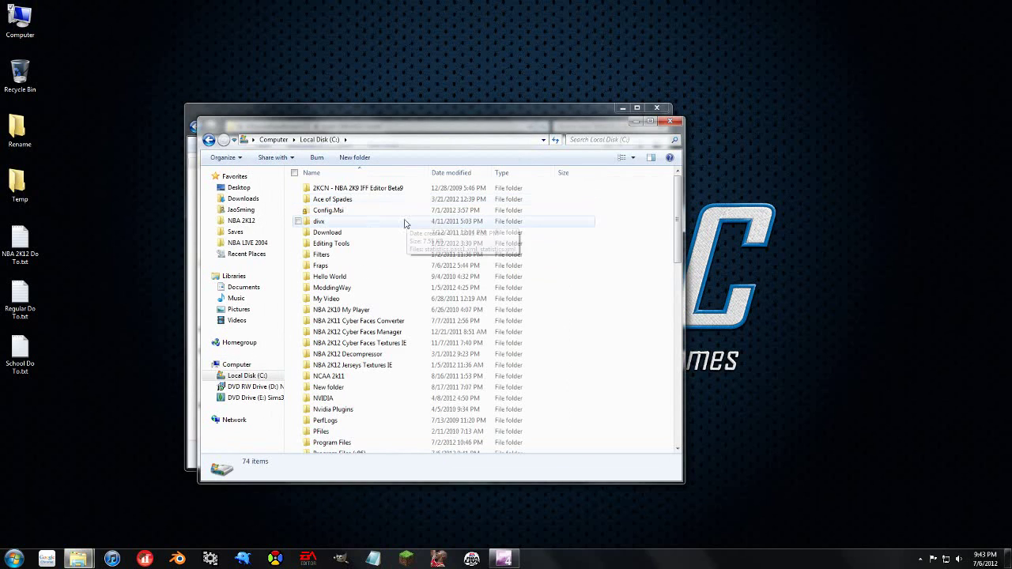
{"action": "scroll", "coordinate": [373, 395], "scroll_direction": "down", "scroll_amount": 2}
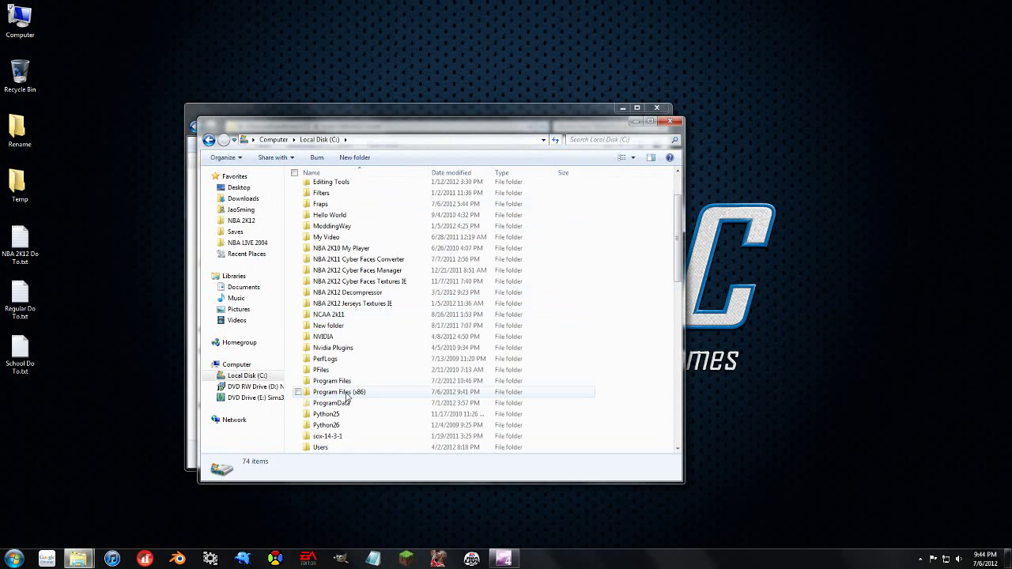
{"action": "double_click", "coordinate": [363, 393]}
{"action": "scroll", "coordinate": [373, 343], "scroll_direction": "down", "scroll_amount": 2}
{"action": "scroll", "coordinate": [372, 343], "scroll_direction": "up", "scroll_amount": 3}
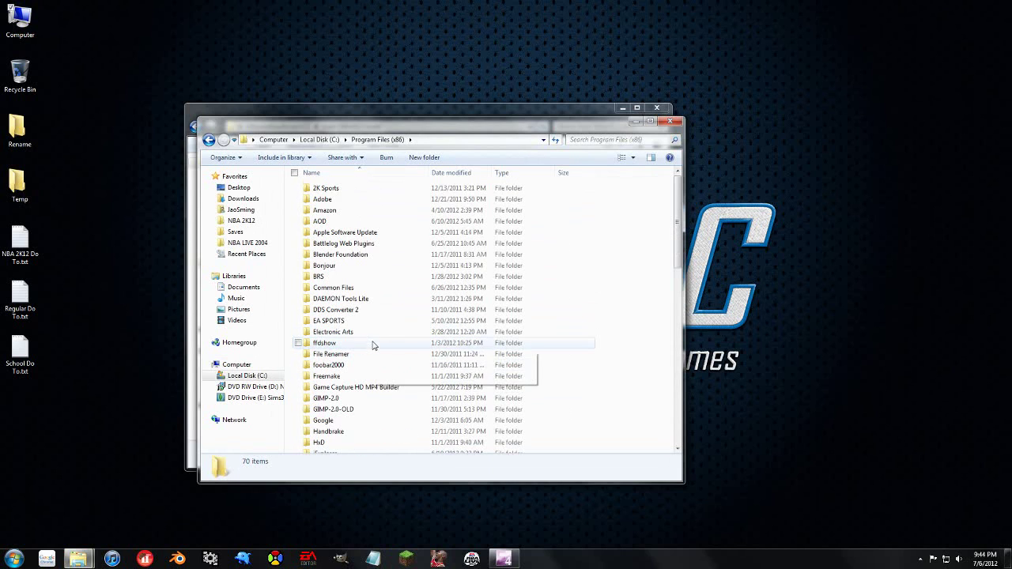
{"action": "double_click", "coordinate": [325, 189]}
{"action": "double_click", "coordinate": [324, 200]}
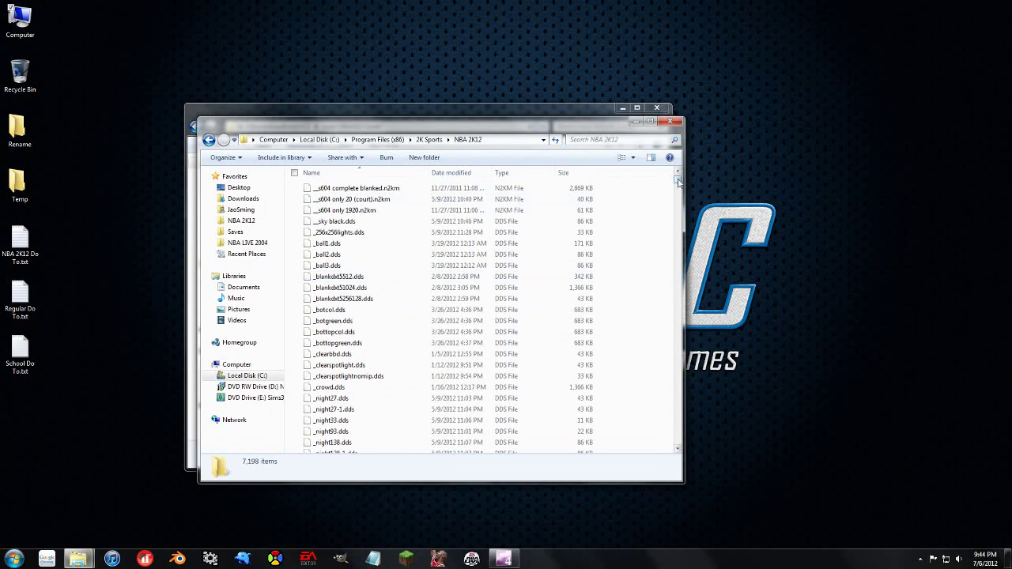
{"action": "left_click_drag", "start_coordinate": [677, 181], "coordinate": [587, 245]}
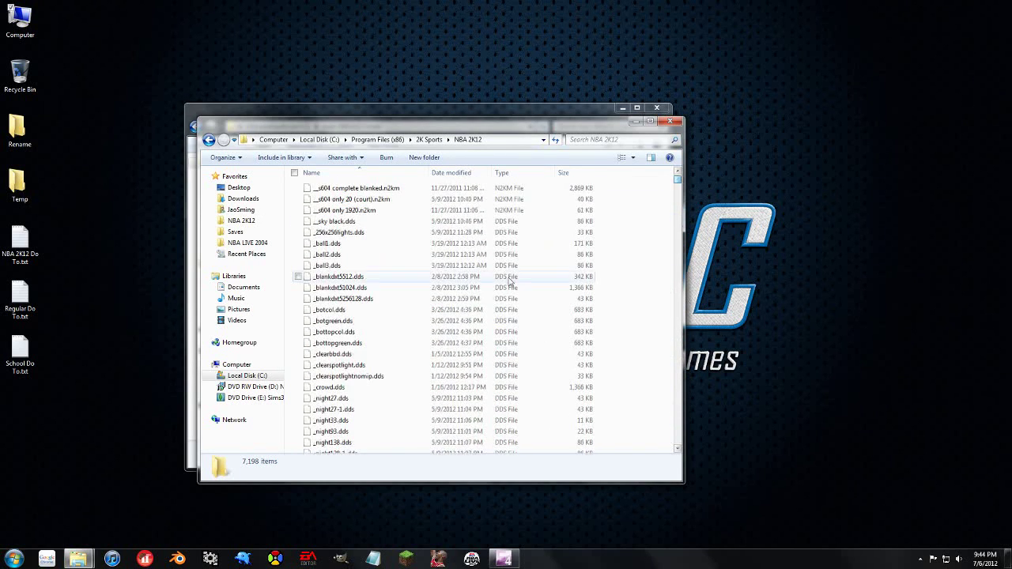
{"action": "key", "text": "BackSpace"}
{"action": "key", "text": "BackSpace"}
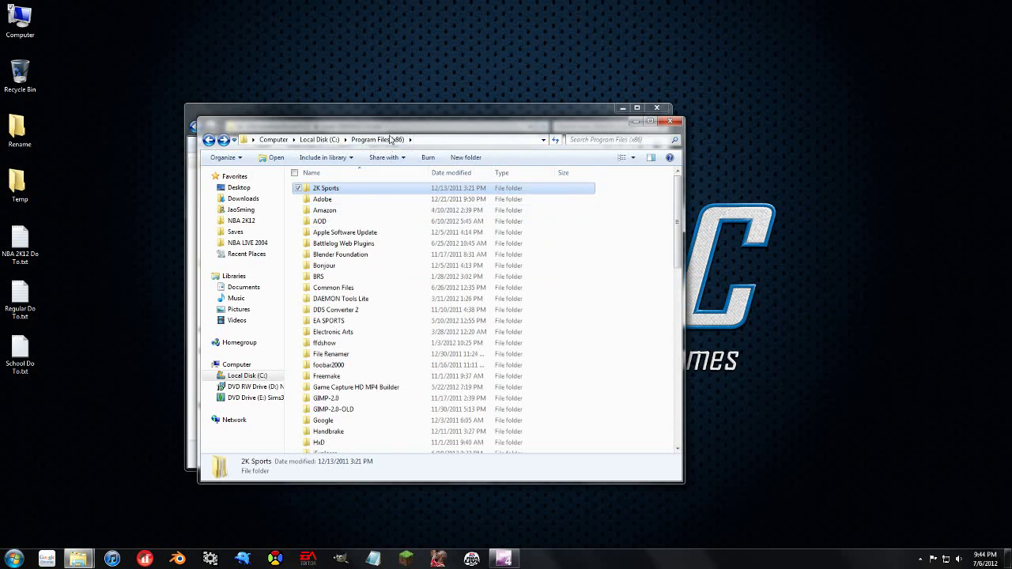
Go from Program Files (x86) into Steam > steamapps > common
{"action": "left_click", "coordinate": [368, 343]}
{"action": "scroll", "coordinate": [366, 342], "scroll_direction": "down", "scroll_amount": 8}
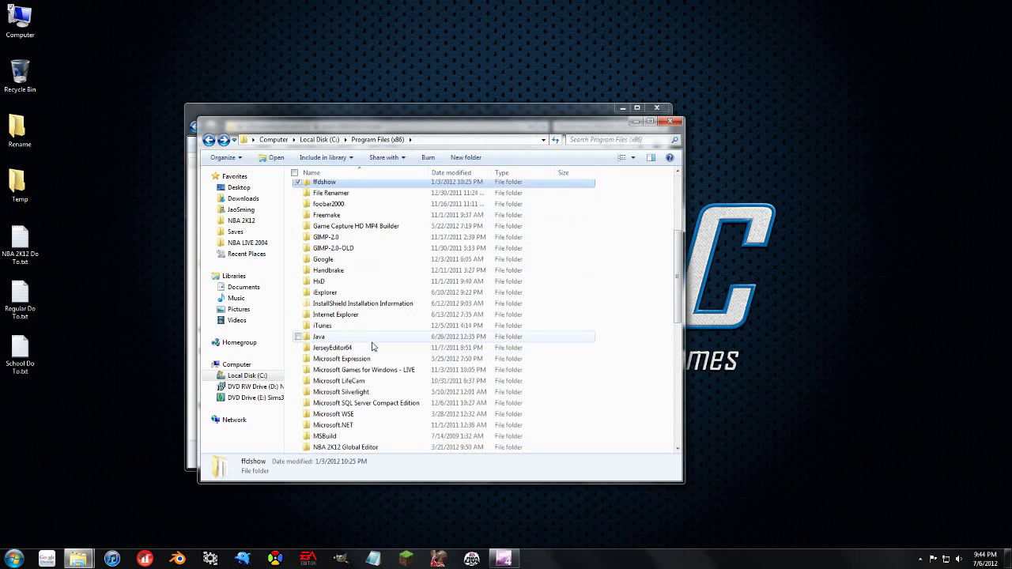
{"action": "scroll", "coordinate": [360, 336], "scroll_direction": "down", "scroll_amount": 3}
{"action": "double_click", "coordinate": [330, 414]}
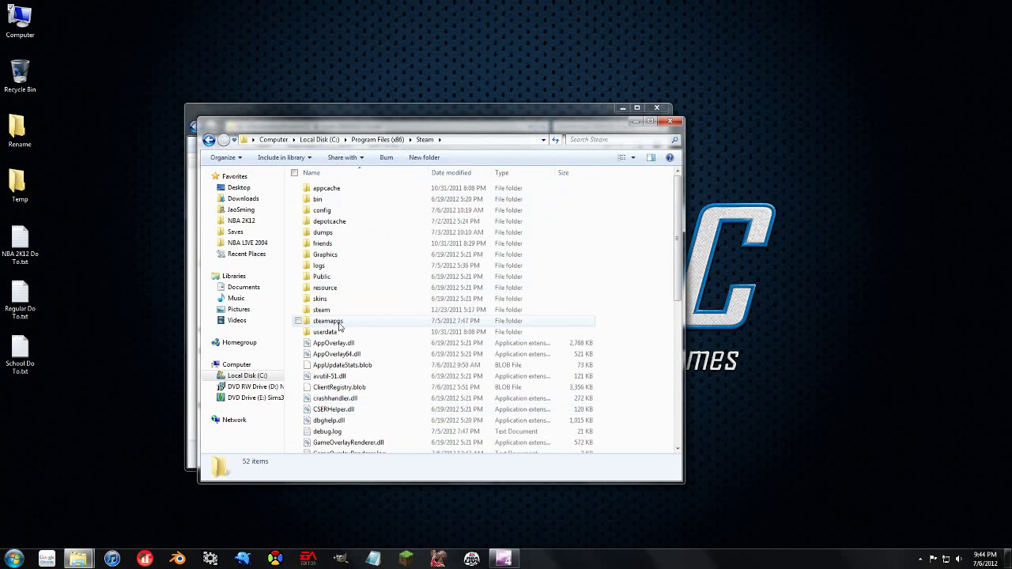
{"action": "double_click", "coordinate": [342, 323]}
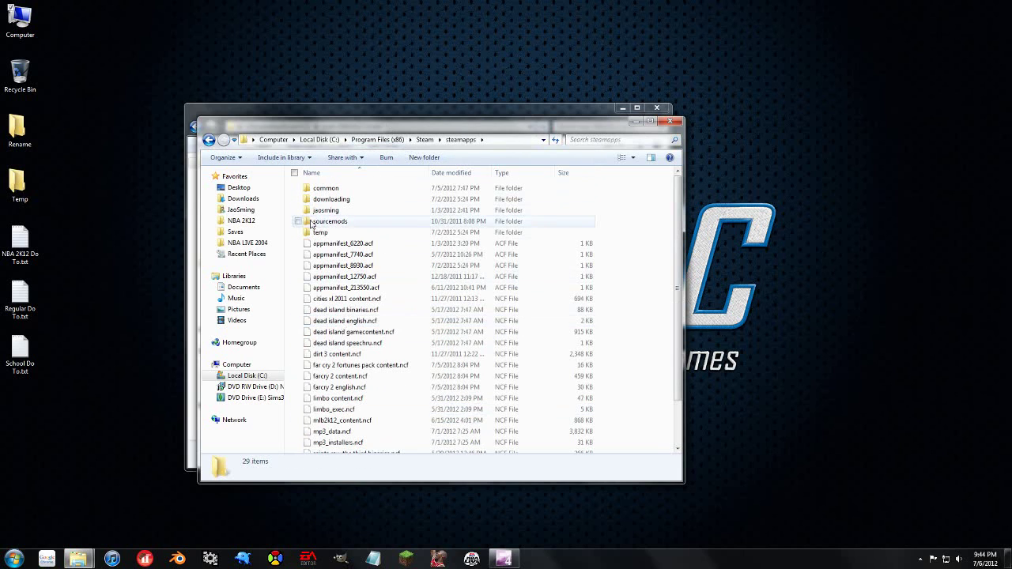
{"action": "double_click", "coordinate": [324, 189]}
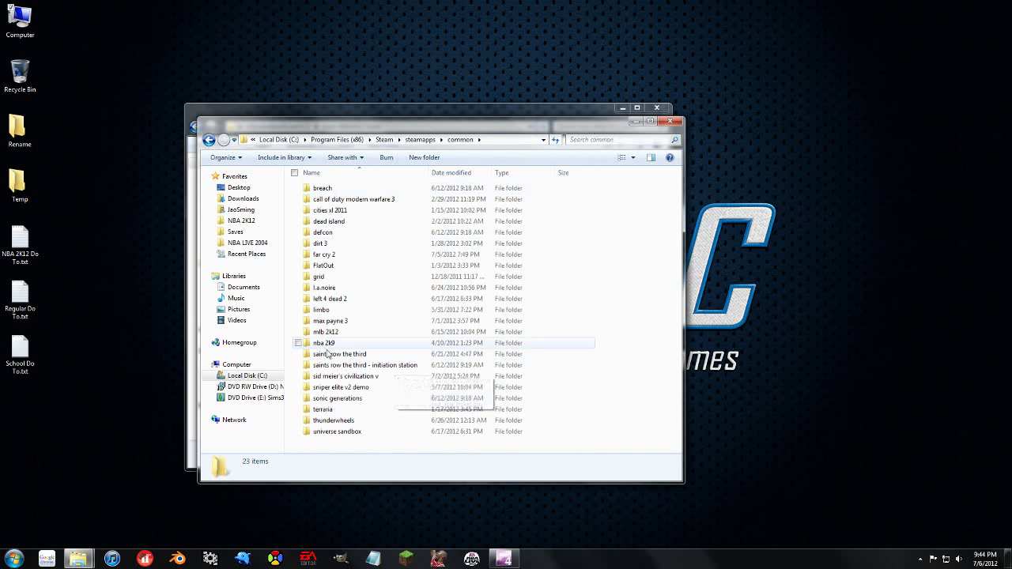
Check the nba 2k9 folder, then return to Program Files (x86) through the breadcrumb
{"action": "left_click", "coordinate": [337, 345]}
{"action": "double_click", "coordinate": [337, 344]}
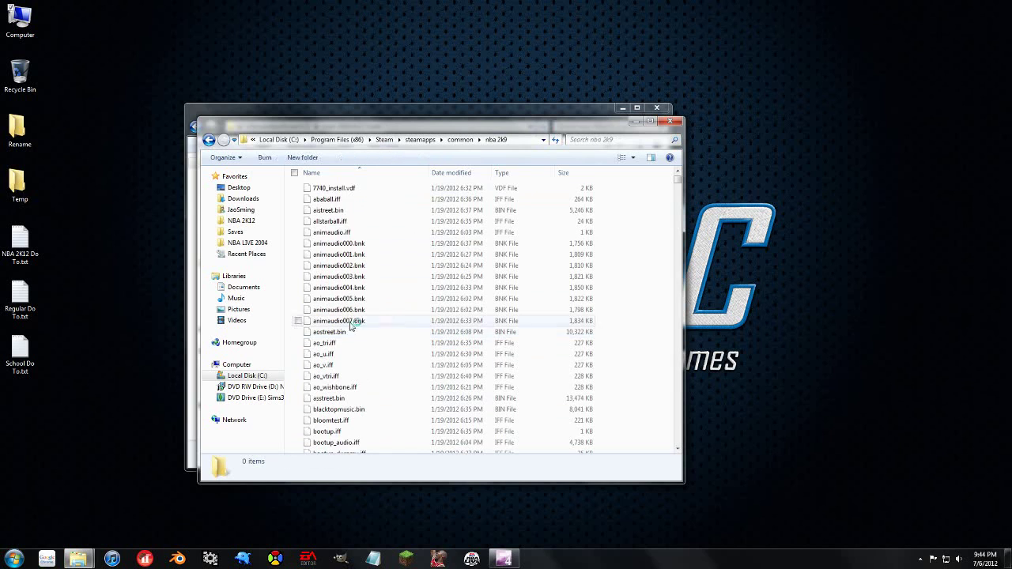
{"action": "scroll", "coordinate": [364, 332], "scroll_direction": "down", "scroll_amount": 4}
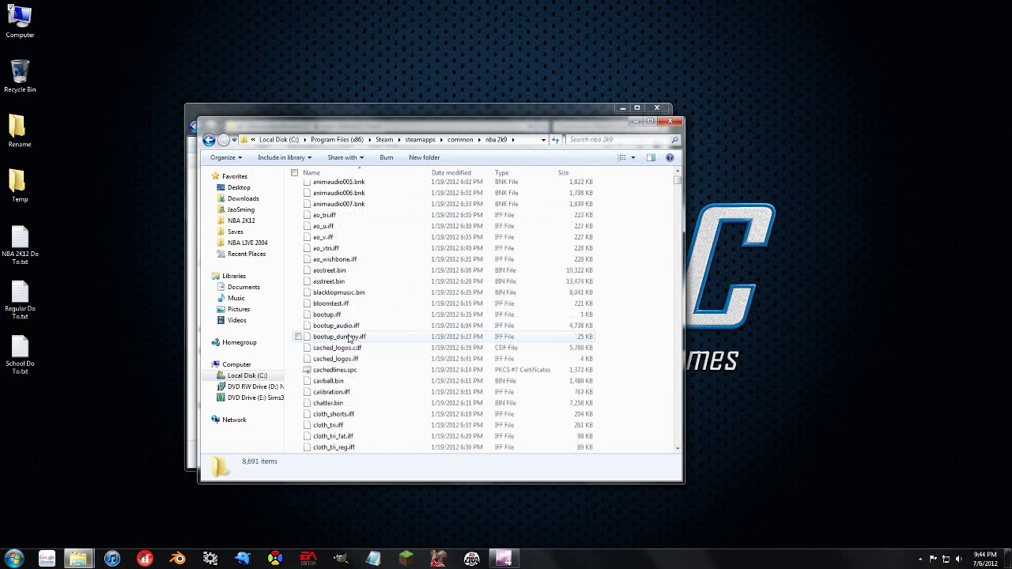
{"action": "scroll", "coordinate": [377, 316], "scroll_direction": "up", "scroll_amount": 4}
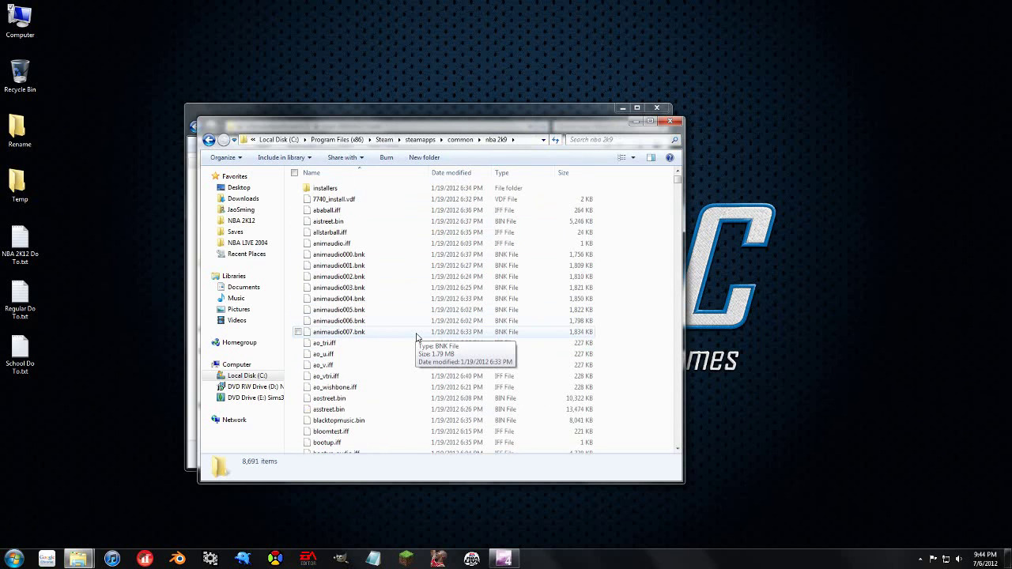
{"action": "left_click", "coordinate": [337, 139]}
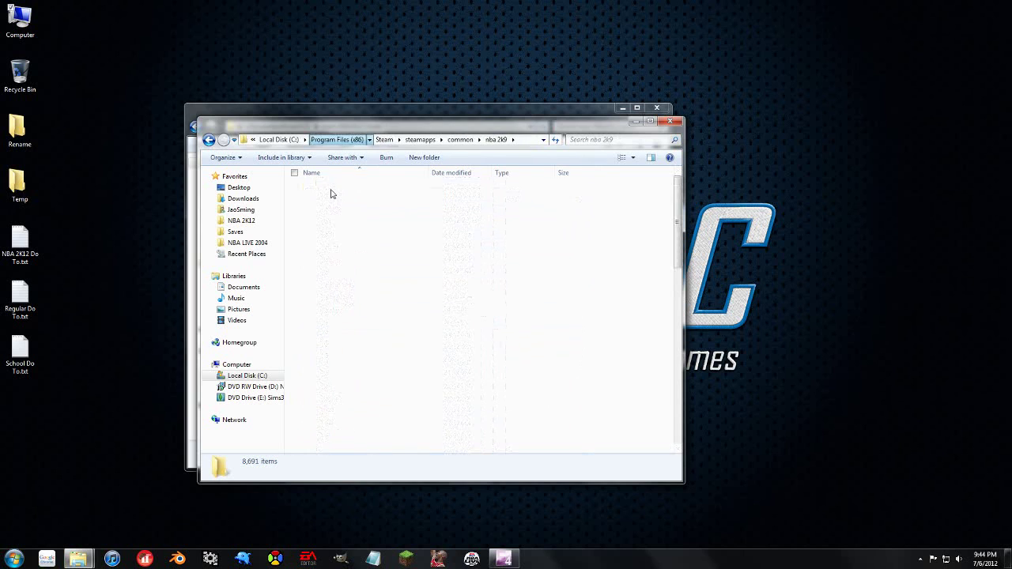
{"action": "scroll", "coordinate": [332, 238], "scroll_direction": "up", "scroll_amount": 10}
Open 2K Sports > NBA 2K12 and place it beside the roster's main NBA2K12 folder
{"action": "double_click", "coordinate": [328, 189]}
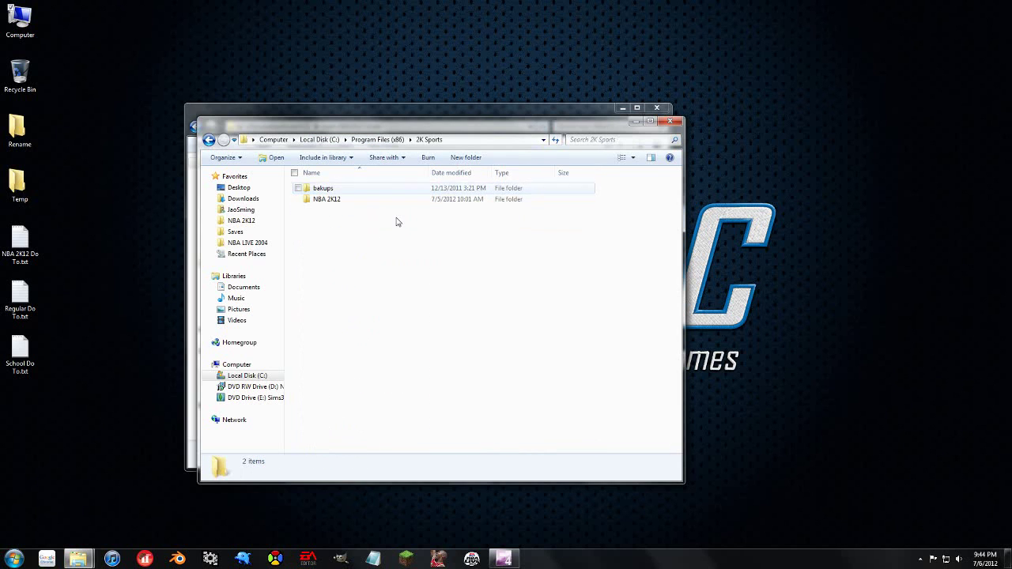
{"action": "double_click", "coordinate": [340, 199]}
{"action": "left_click_drag", "start_coordinate": [348, 122], "coordinate": [594, 145]}
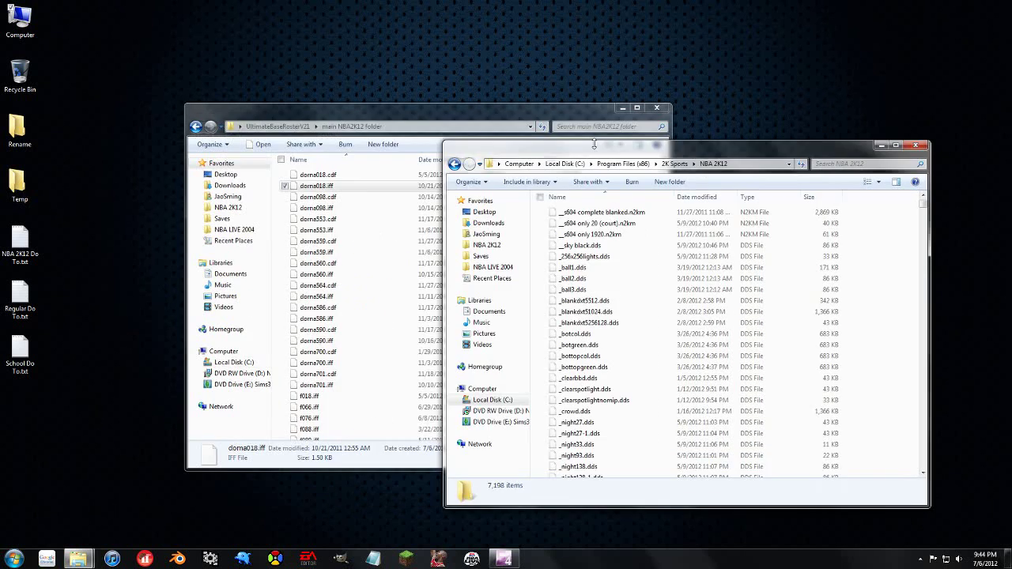
{"action": "left_click", "coordinate": [419, 145]}
Move all roster files into NBA 2K12, applying Move and Replace to all conflicts
{"action": "key", "text": "ctrl+a"}
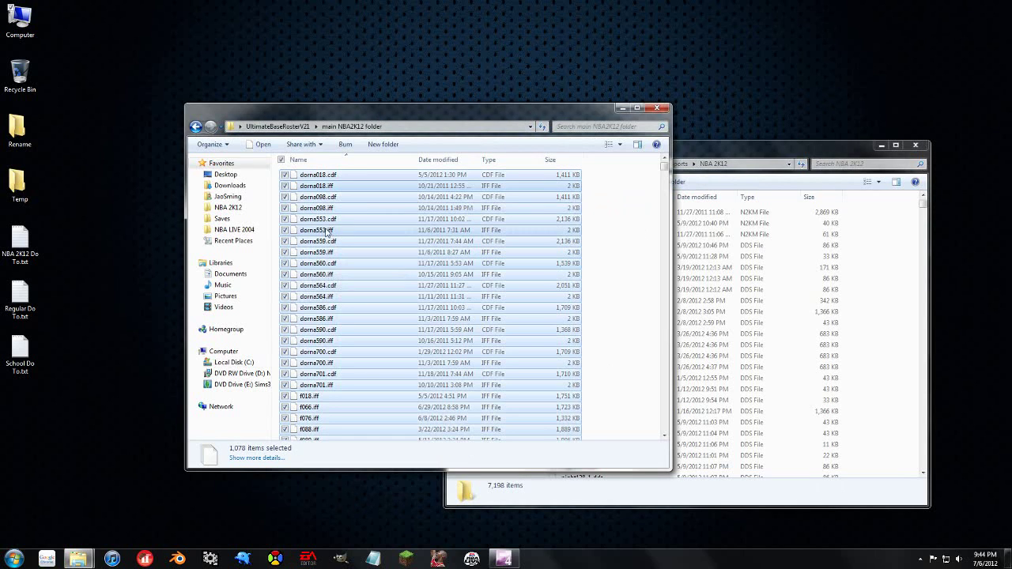
{"action": "left_click_drag", "start_coordinate": [326, 233], "coordinate": [872, 368]}
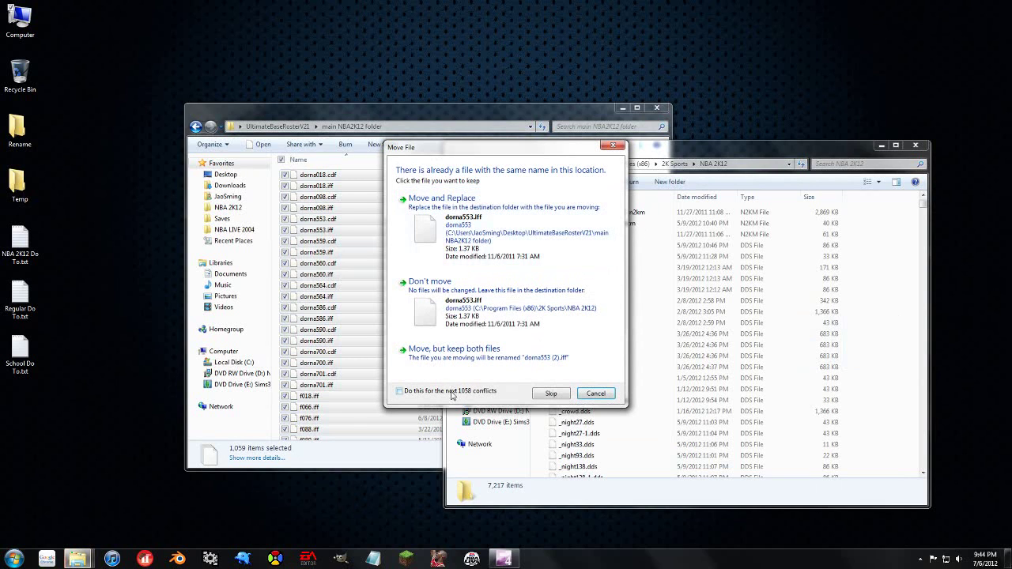
{"action": "left_click", "coordinate": [449, 393]}
{"action": "left_click", "coordinate": [474, 225]}
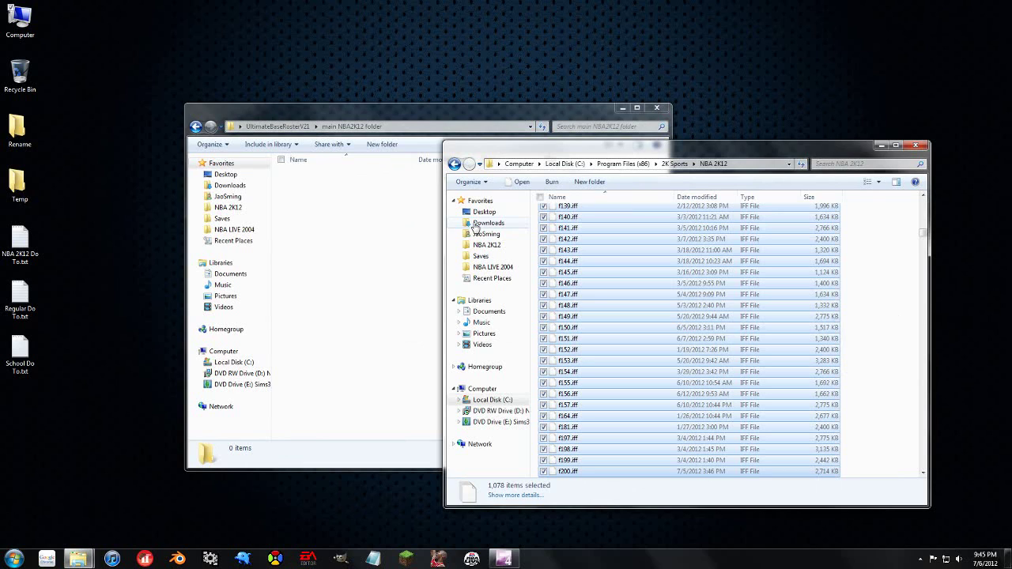
{"action": "left_click", "coordinate": [721, 355]}
Locate titlepage.iff in NBA 2K12 and paste a duplicate of titlepage-1.iff
{"action": "type", "text": "titlepage"}
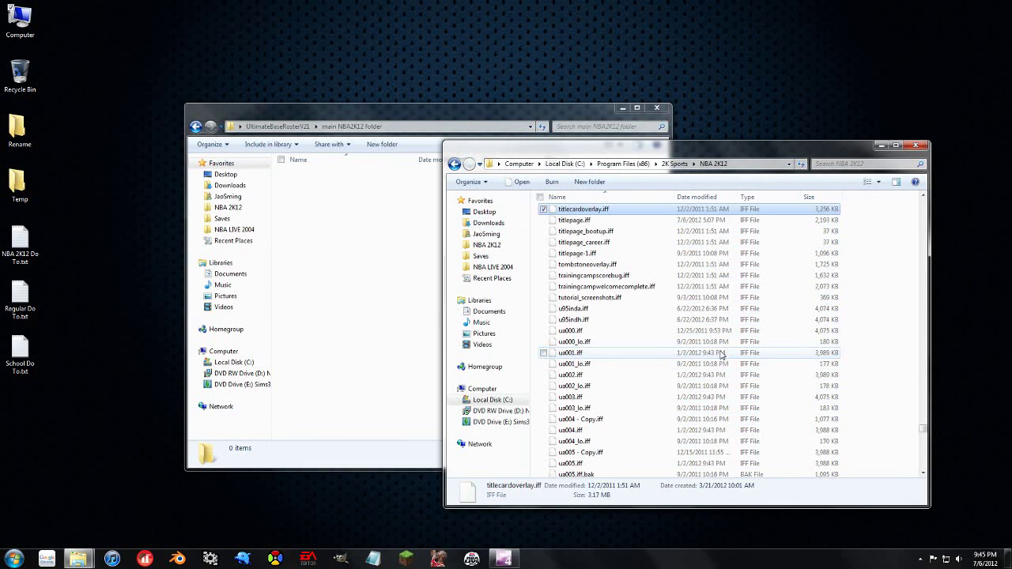
{"action": "left_click", "coordinate": [580, 223]}
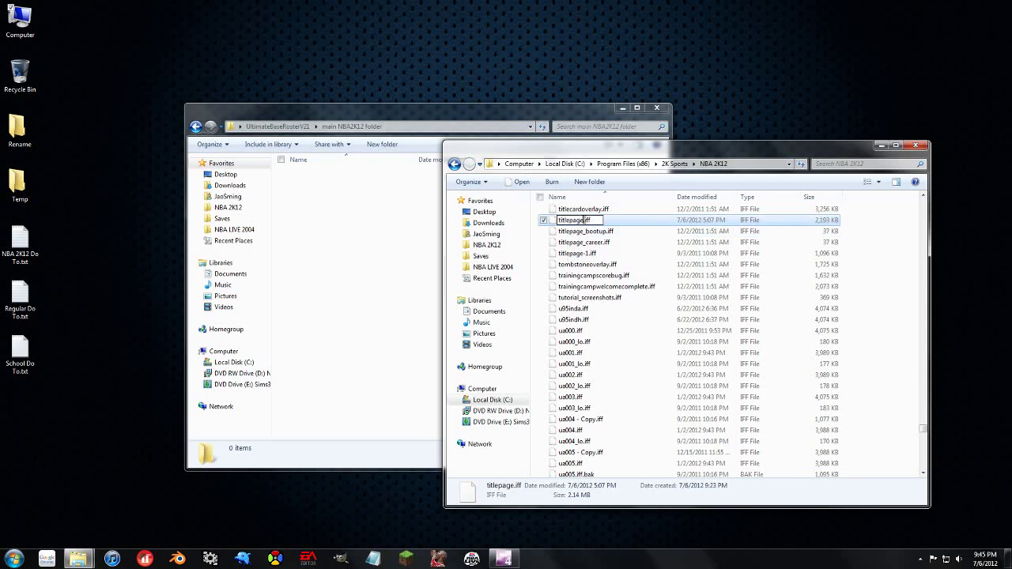
{"action": "key", "text": "Escape"}
{"action": "left_click", "coordinate": [589, 254]}
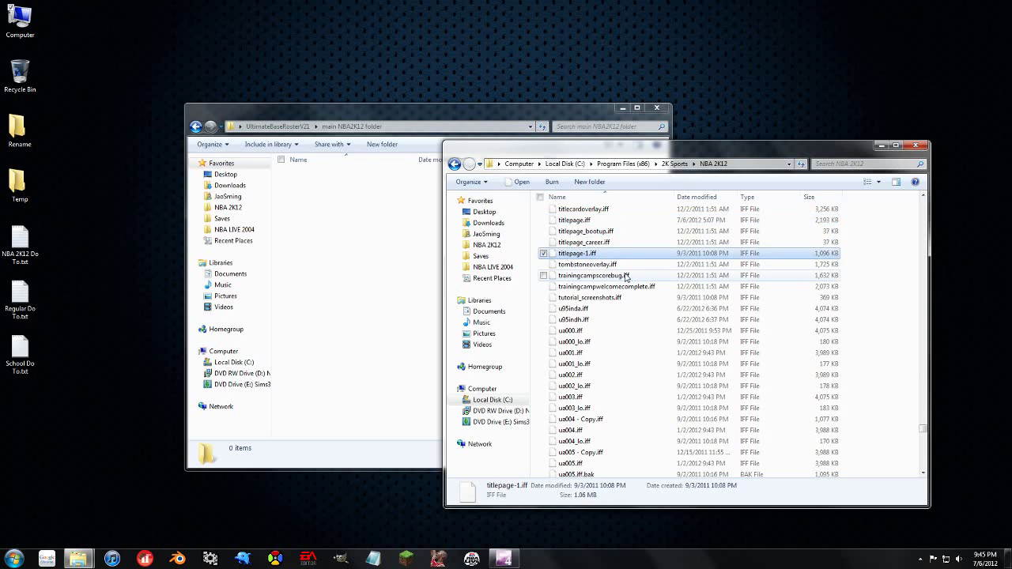
{"action": "key", "text": "ctrl+c"}
{"action": "key", "text": "ctrl+v"}
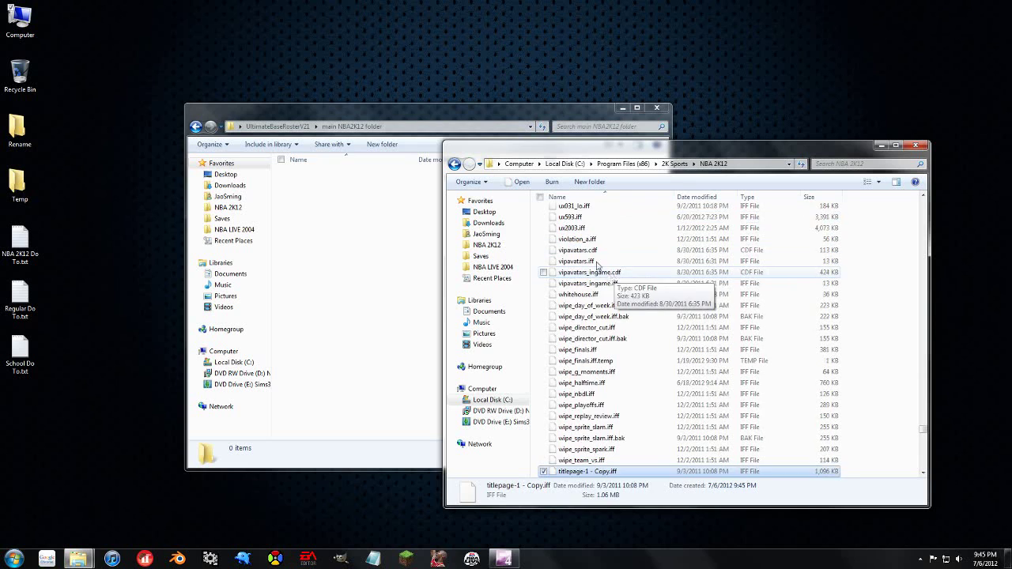
Move the duplicate to the desktop and rename it titlepage.iff
{"action": "left_click_drag", "start_coordinate": [583, 211], "coordinate": [669, 45]}
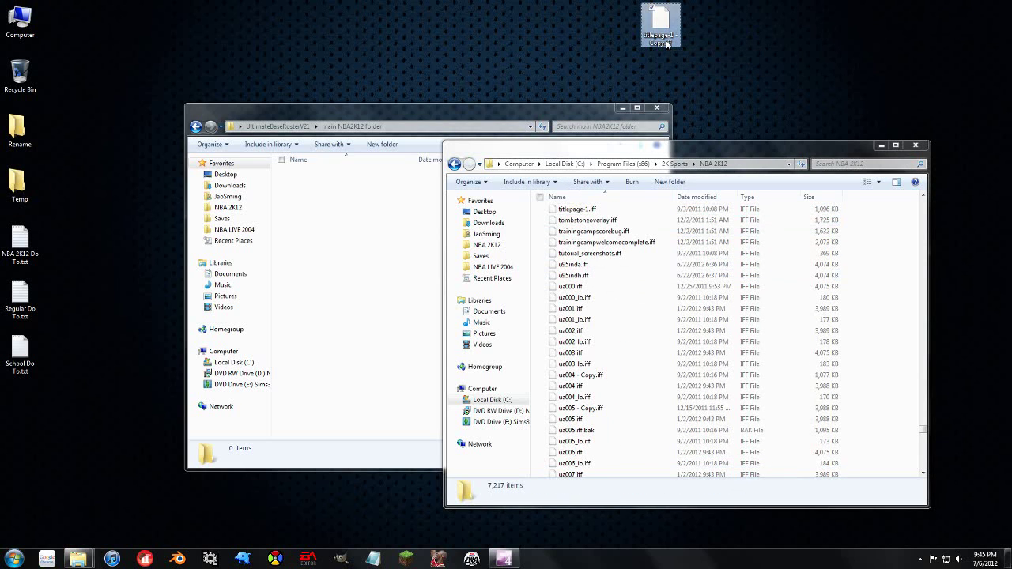
{"action": "double_click", "coordinate": [666, 45]}
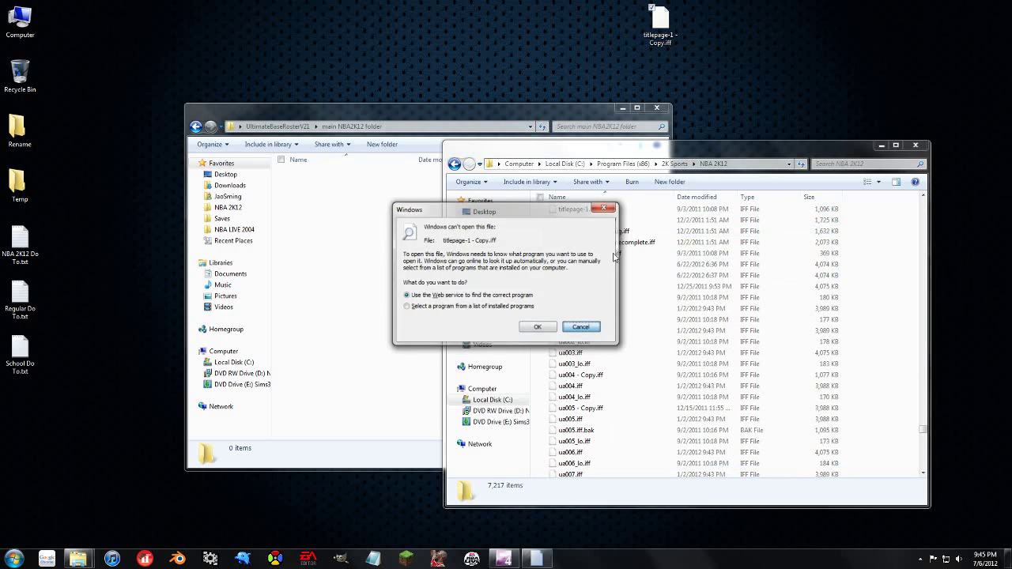
{"action": "key", "text": "Escape"}
{"action": "left_click", "coordinate": [660, 36]}
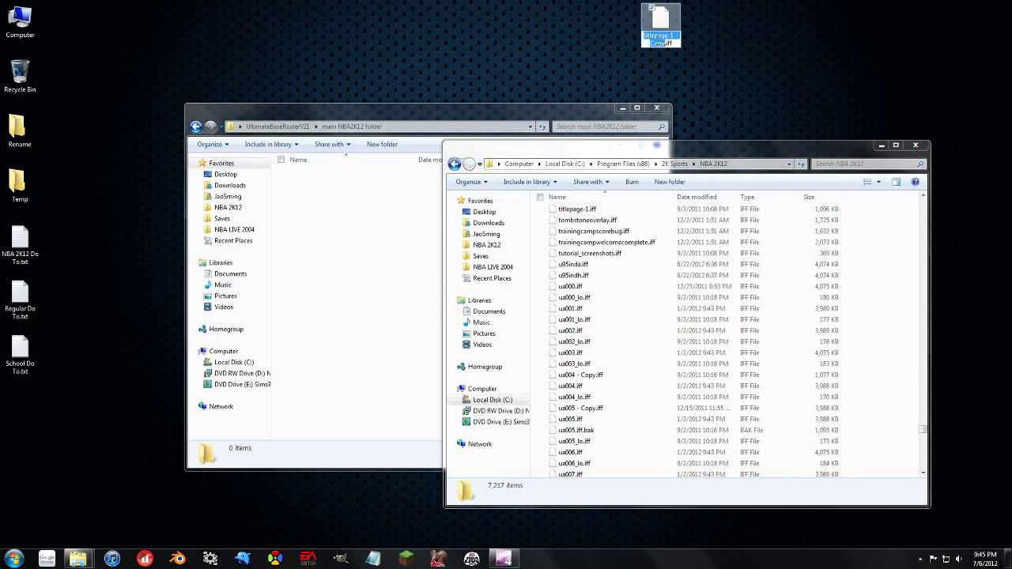
{"action": "type", "text": "titlepage"}
{"action": "key", "text": "Return"}
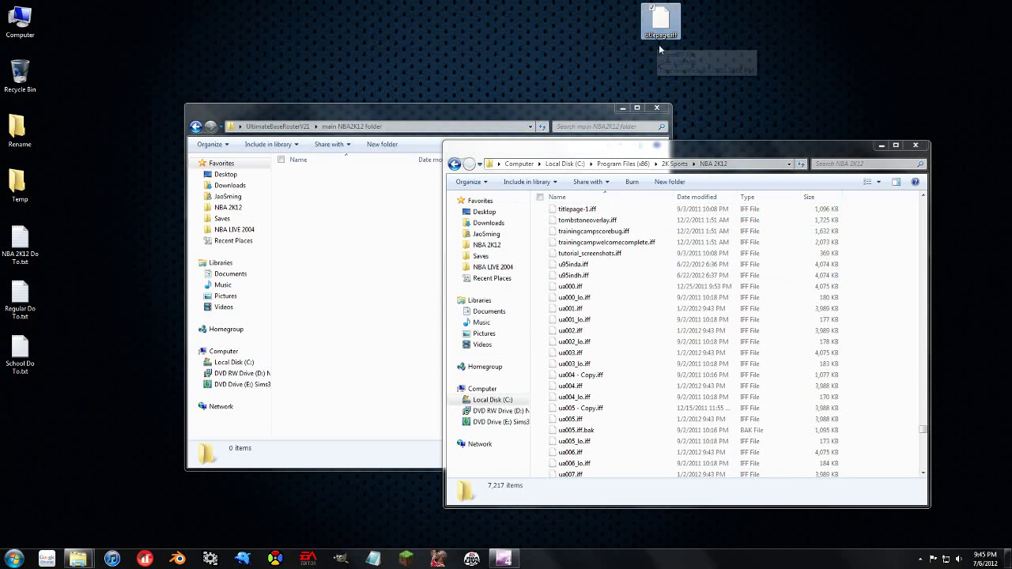
Move titlepage.iff back into NBA 2K12 replacing the original, close it, return to UltimateBaseRosterV21
{"action": "left_click_drag", "start_coordinate": [661, 24], "coordinate": [656, 237]}
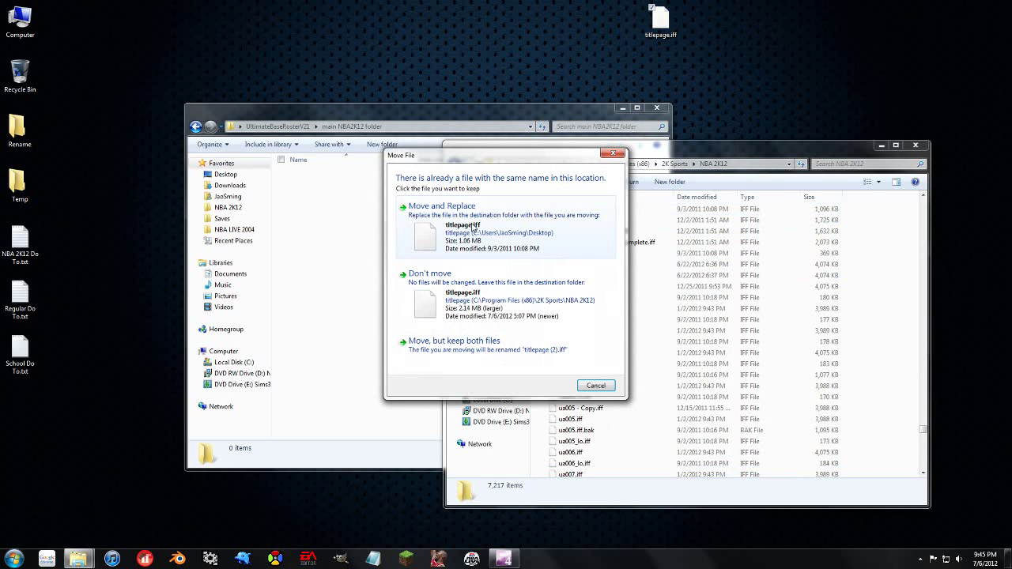
{"action": "left_click", "coordinate": [473, 227]}
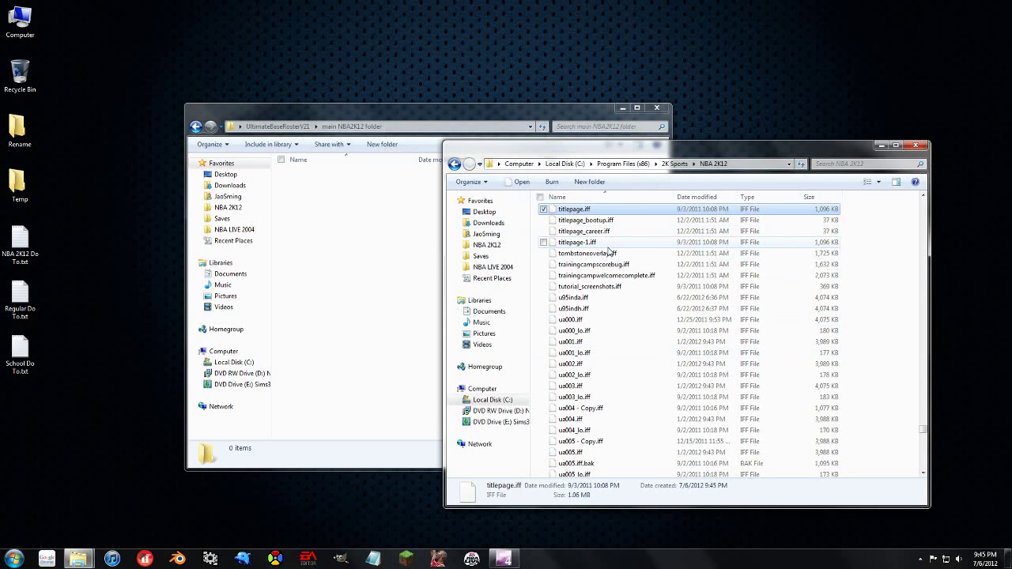
{"action": "left_click", "coordinate": [915, 146]}
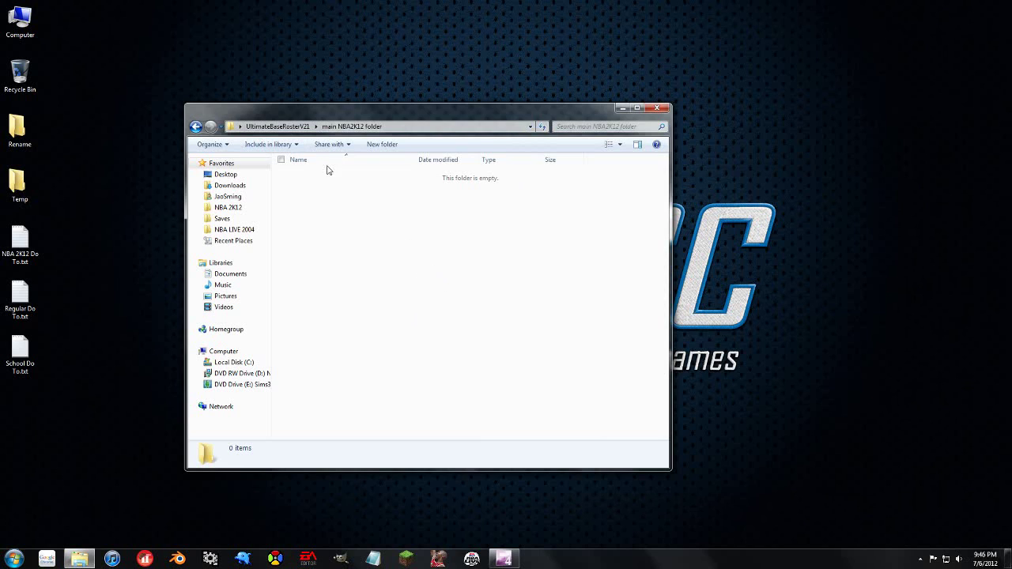
{"action": "left_click", "coordinate": [298, 128]}
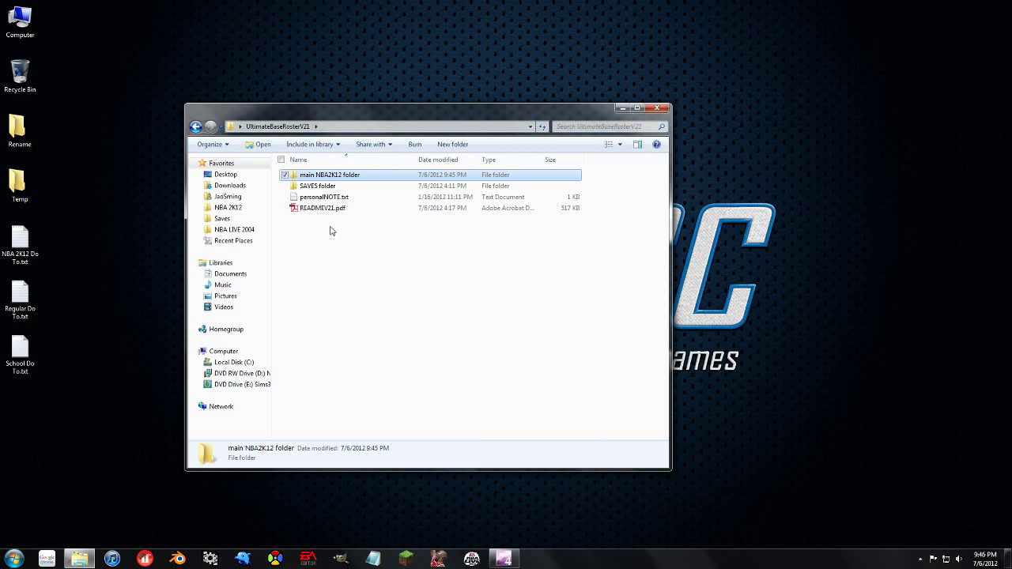
Open the roster's SAVES folder showing UltimateBaseRosterV21.ROS
{"action": "double_click", "coordinate": [312, 187]}
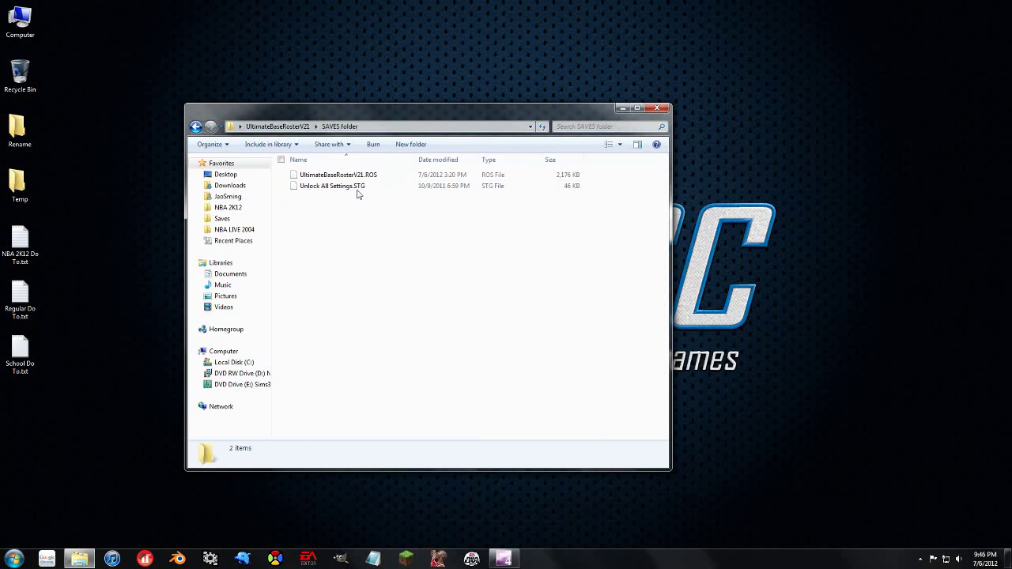
{"action": "left_click", "coordinate": [334, 177]}
{"action": "left_click", "coordinate": [323, 214]}
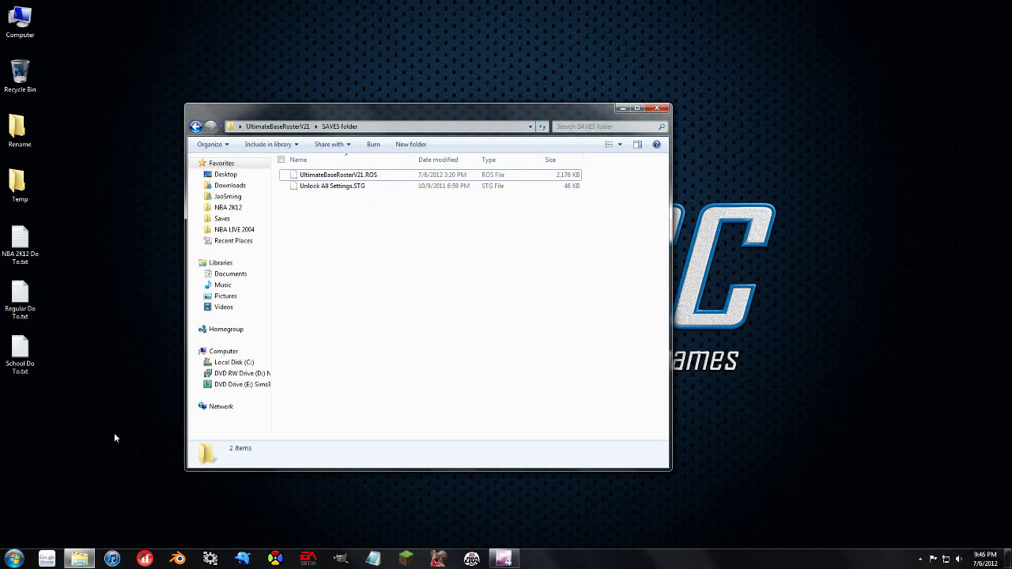
Open the AppData Roaming folder by searching %appdata% from the Start menu
{"action": "left_click", "coordinate": [13, 559]}
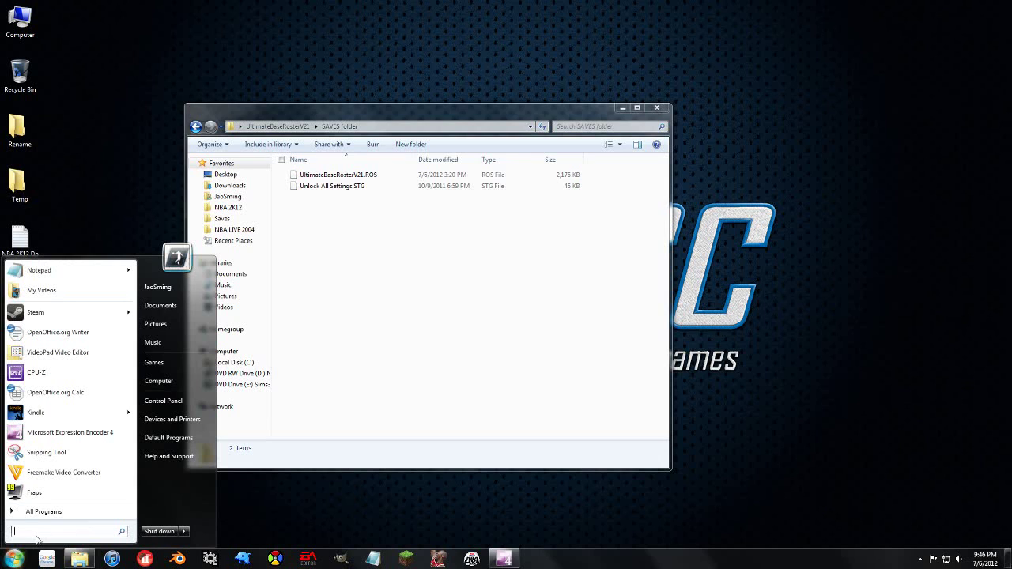
{"action": "type", "text": "s"}
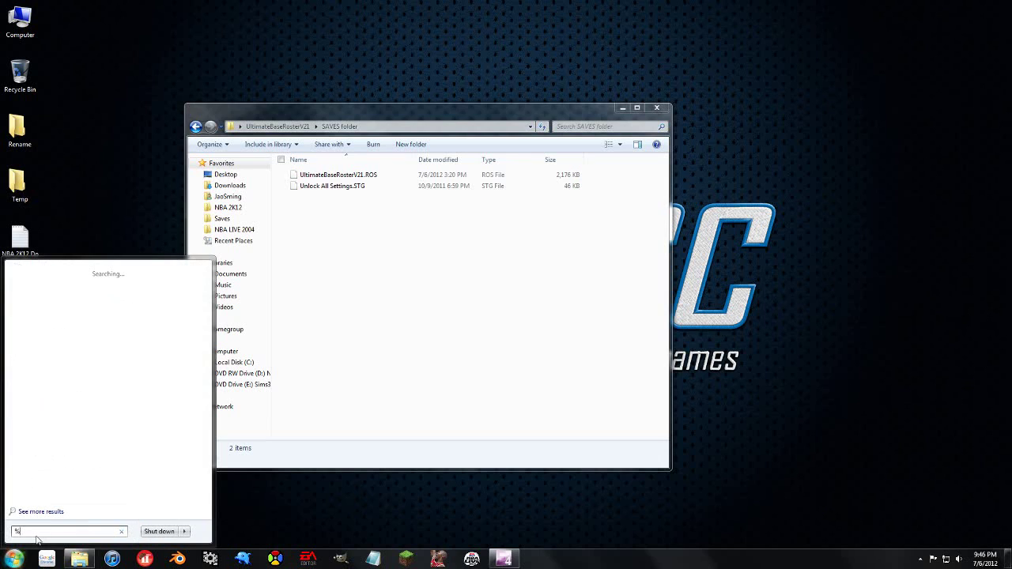
{"action": "type", "text": "appda"}
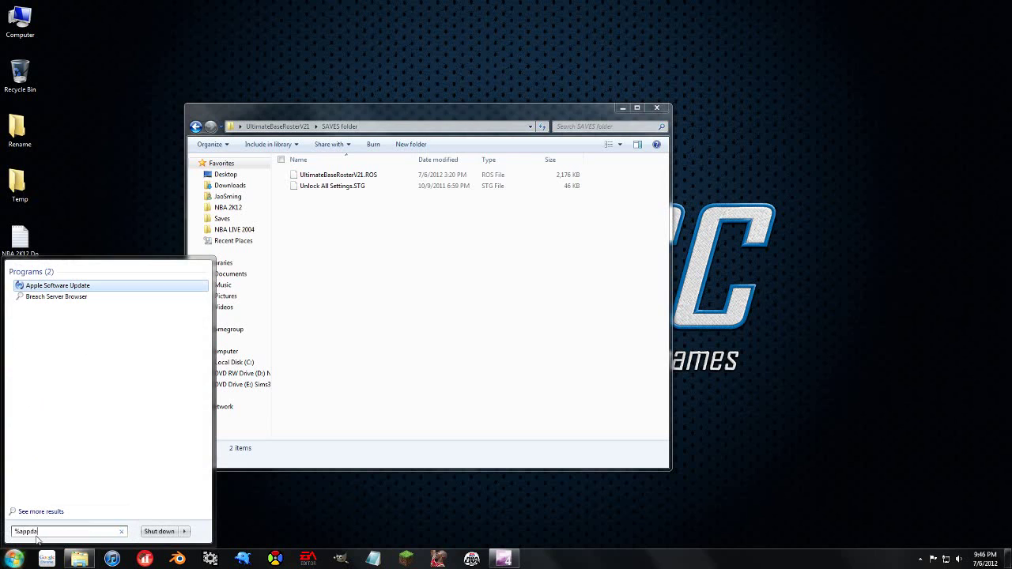
{"action": "type", "text": "ta%"}
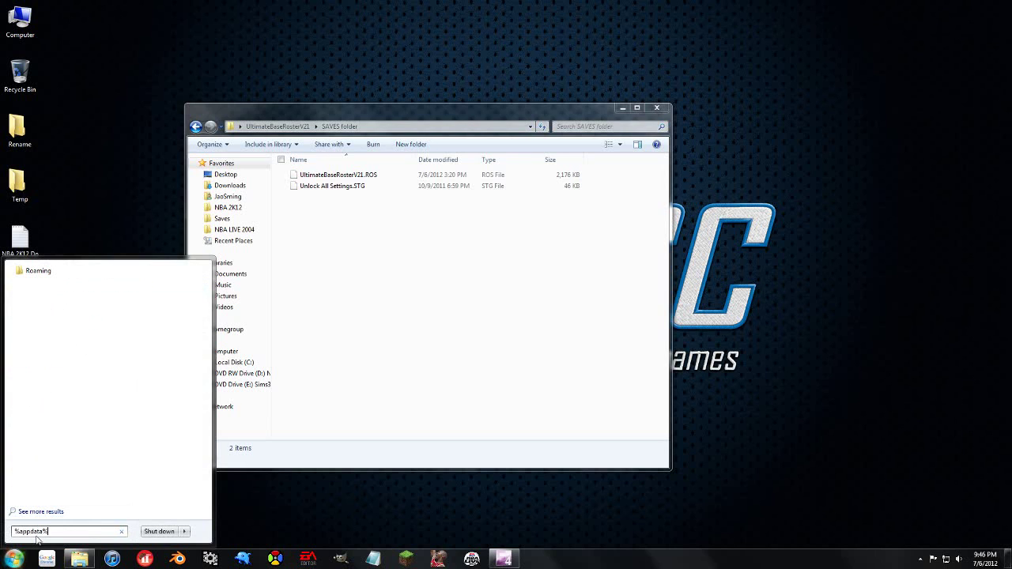
{"action": "key", "text": "Return"}
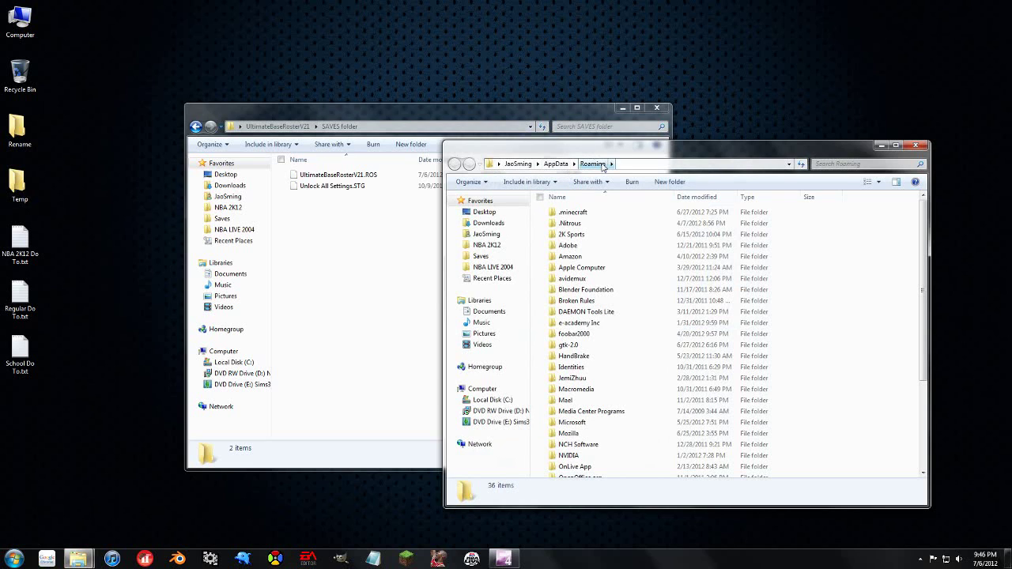
Open 2K Sports > NBA 2K12 > Saves and move UltimateBaseRosterV21.ROS into it
{"action": "double_click", "coordinate": [580, 233]}
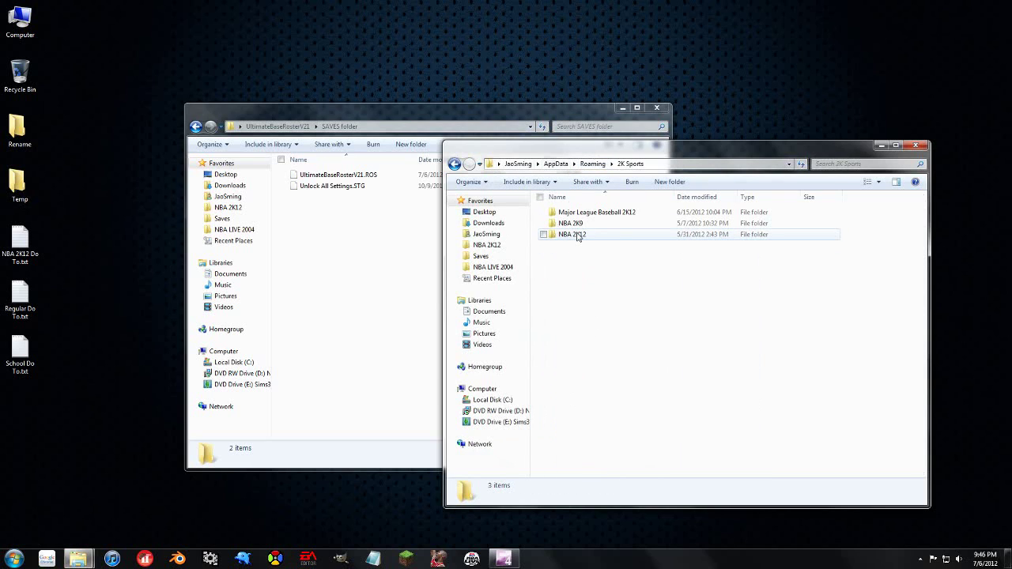
{"action": "double_click", "coordinate": [572, 234]}
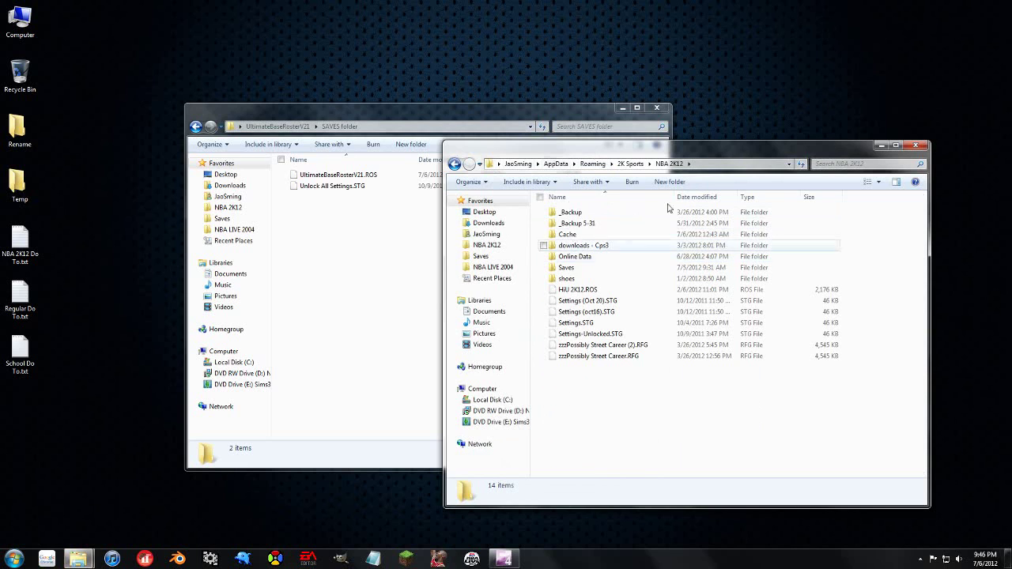
{"action": "double_click", "coordinate": [569, 270]}
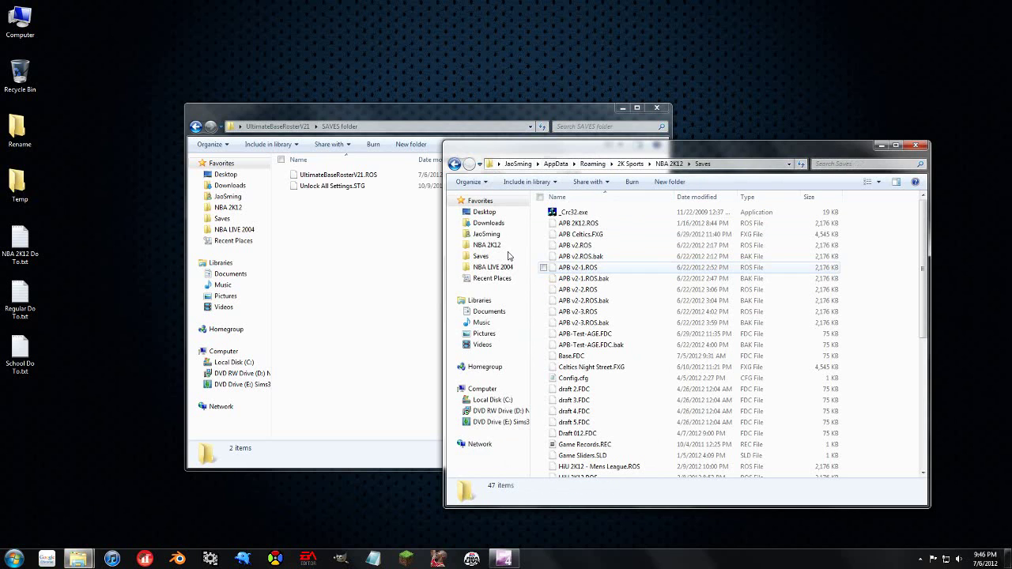
{"action": "left_click", "coordinate": [330, 176]}
{"action": "left_click_drag", "start_coordinate": [339, 176], "coordinate": [596, 190]}
Select Unlock All Settings.STG in SAVES, then close both folder windows
{"action": "left_click", "coordinate": [318, 183]}
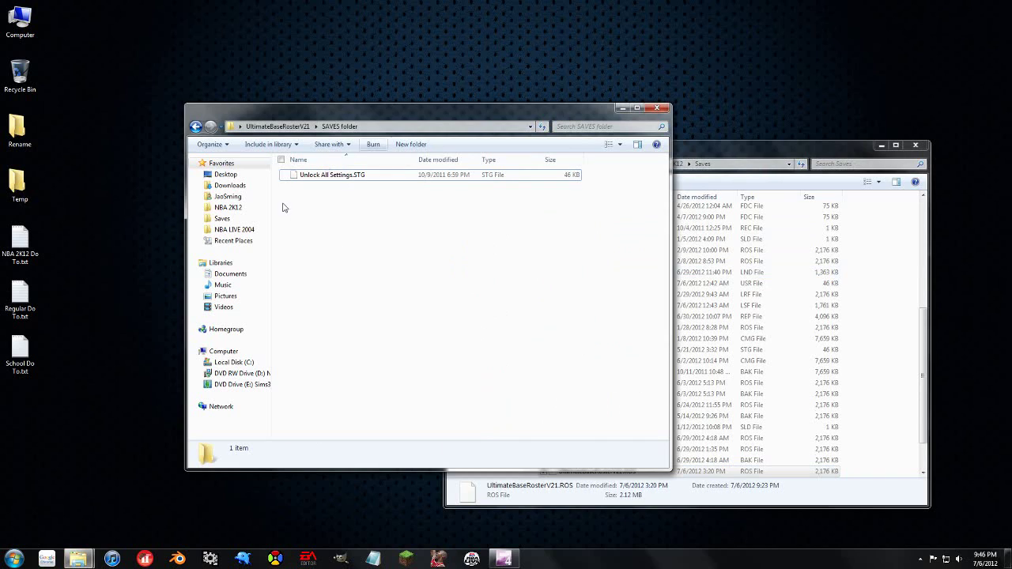
{"action": "left_click", "coordinate": [336, 177]}
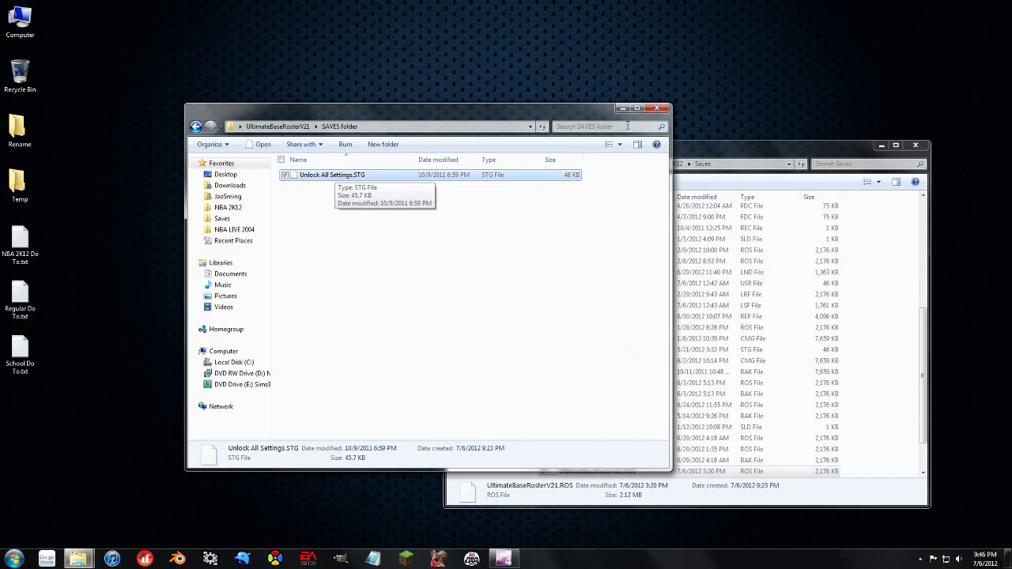
{"action": "left_click", "coordinate": [656, 107]}
{"action": "scroll", "coordinate": [633, 354], "scroll_direction": "down", "scroll_amount": 2}
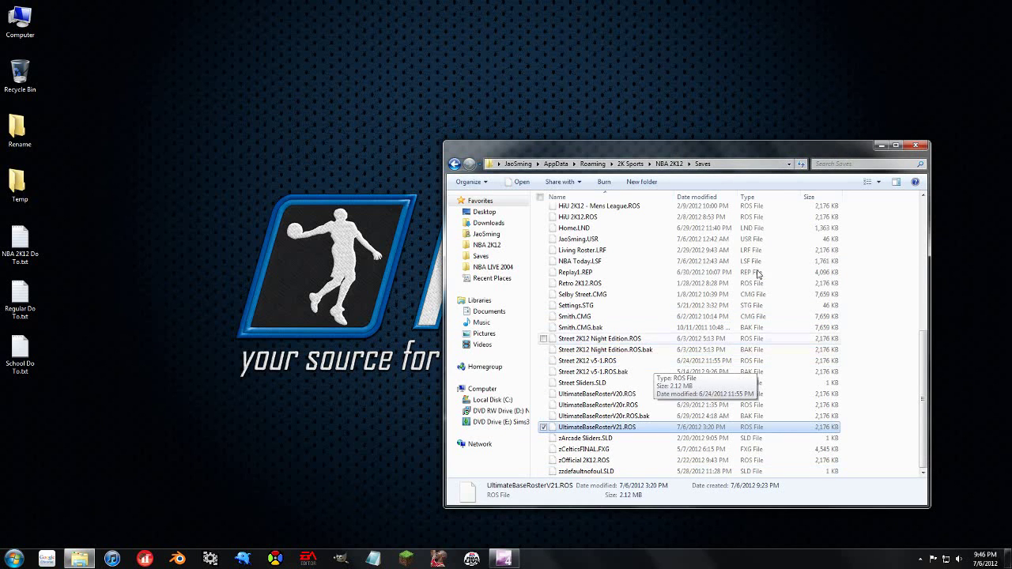
{"action": "left_click", "coordinate": [915, 145]}
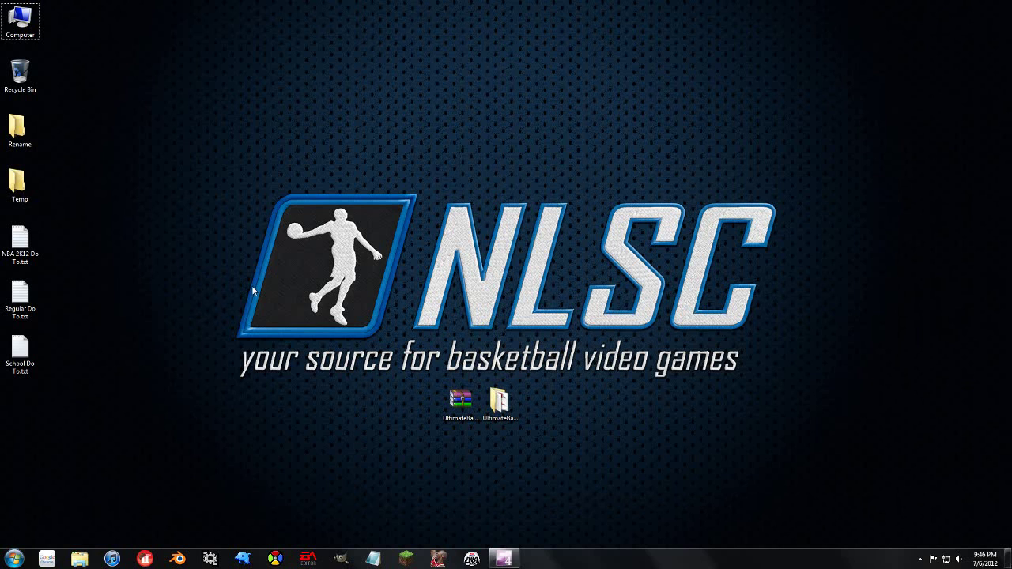
Run %appdata% from Win+R and go into 2K Sports > NBA 2K12 > Saves
{"action": "key", "text": "super+r"}
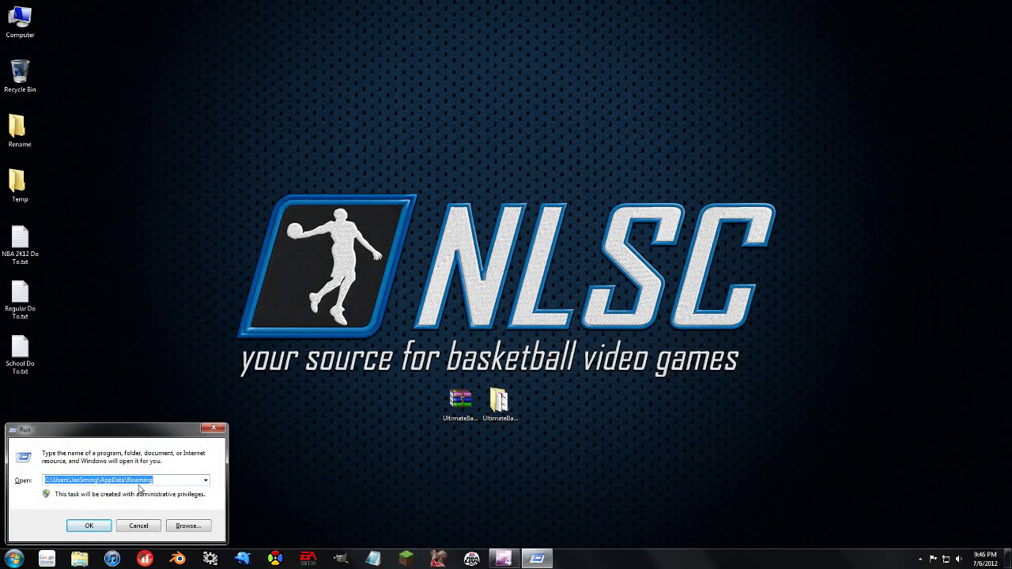
{"action": "type", "text": "%"}
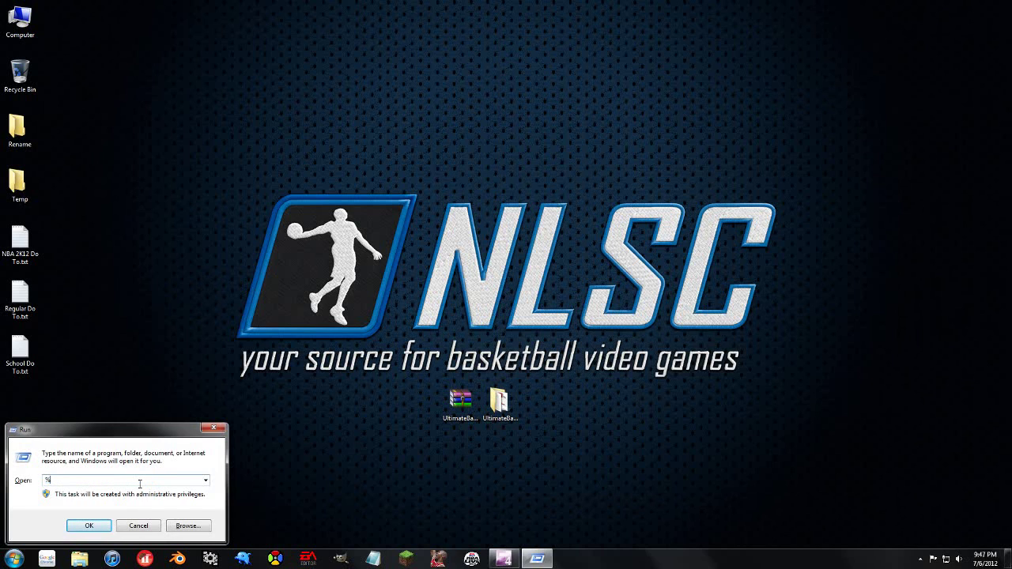
{"action": "type", "text": "appdata%"}
{"action": "left_click", "coordinate": [89, 526]}
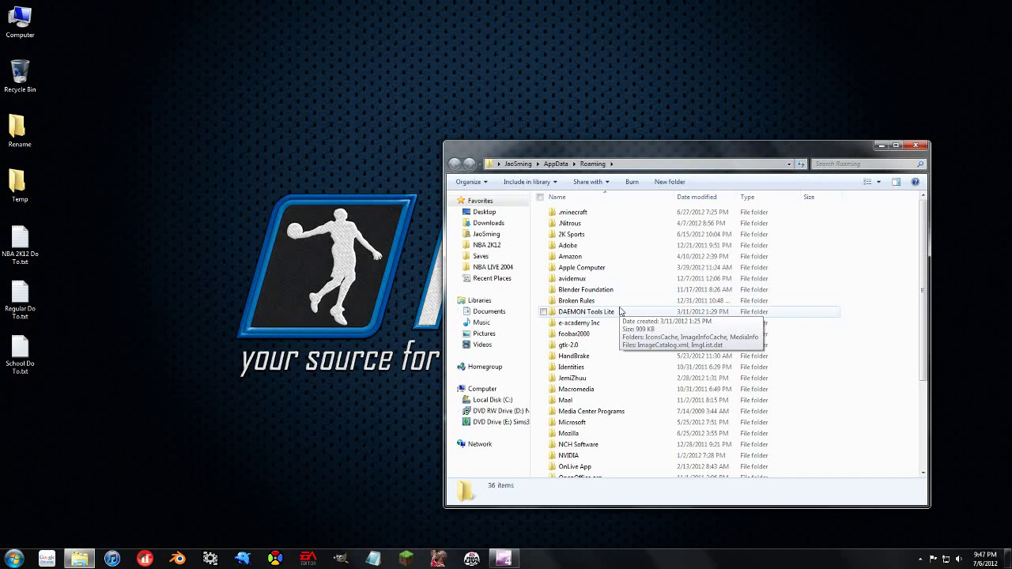
{"action": "double_click", "coordinate": [584, 235]}
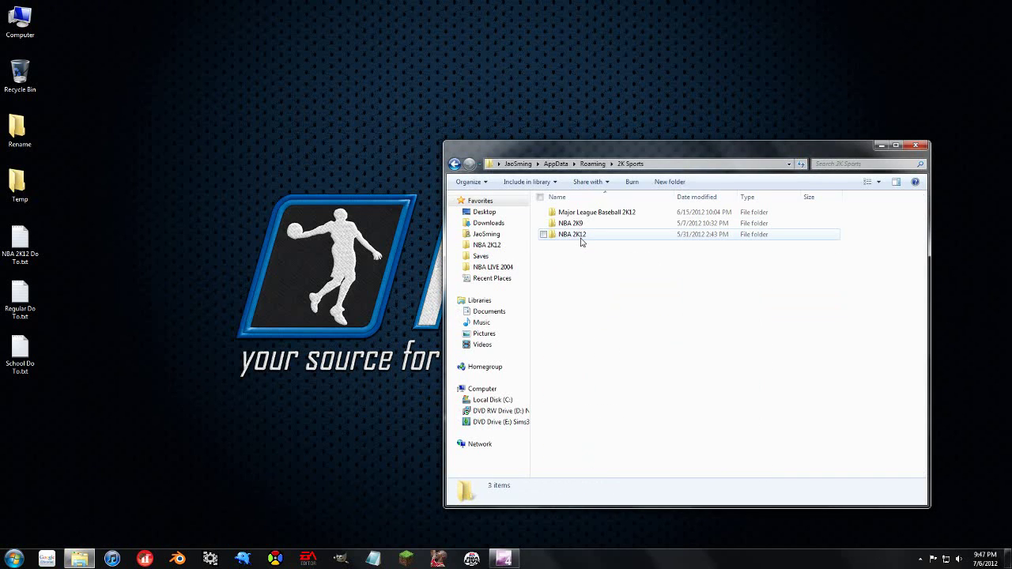
{"action": "double_click", "coordinate": [574, 237]}
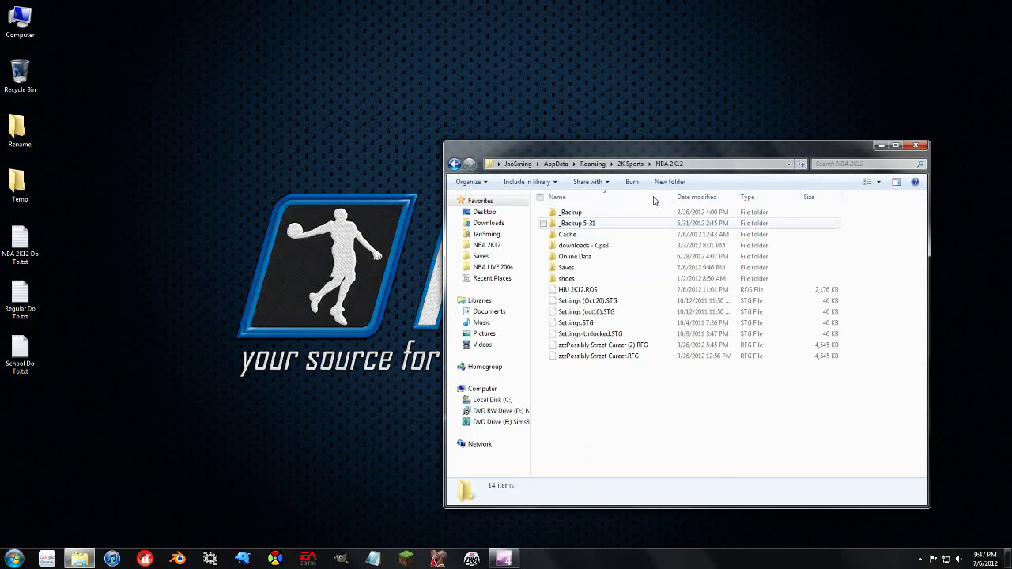
{"action": "left_click", "coordinate": [572, 269]}
{"action": "double_click", "coordinate": [574, 271]}
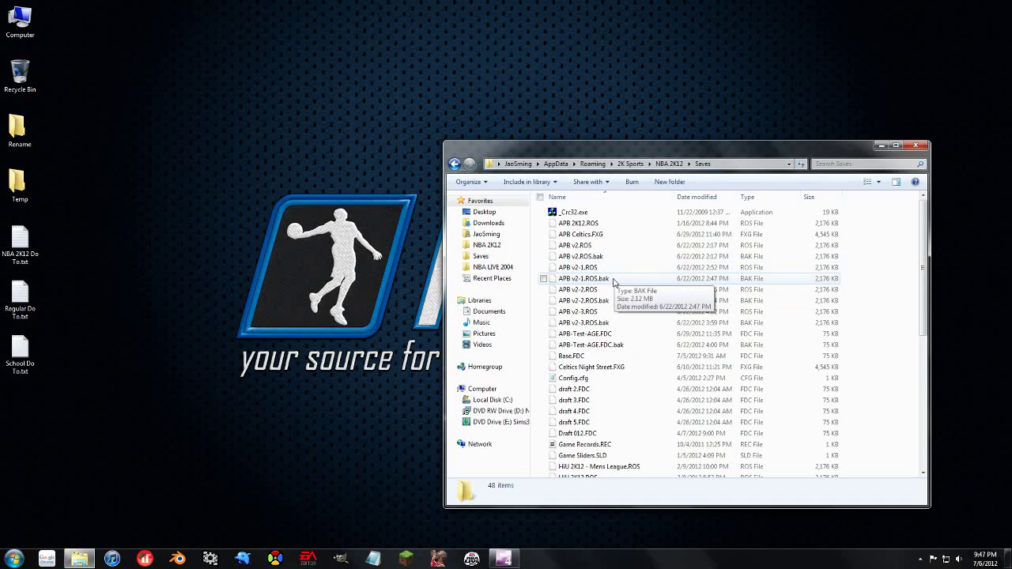
Reopen Saves from NBA 2K12, select a backup roster file, and close the window
{"action": "left_click", "coordinate": [669, 165]}
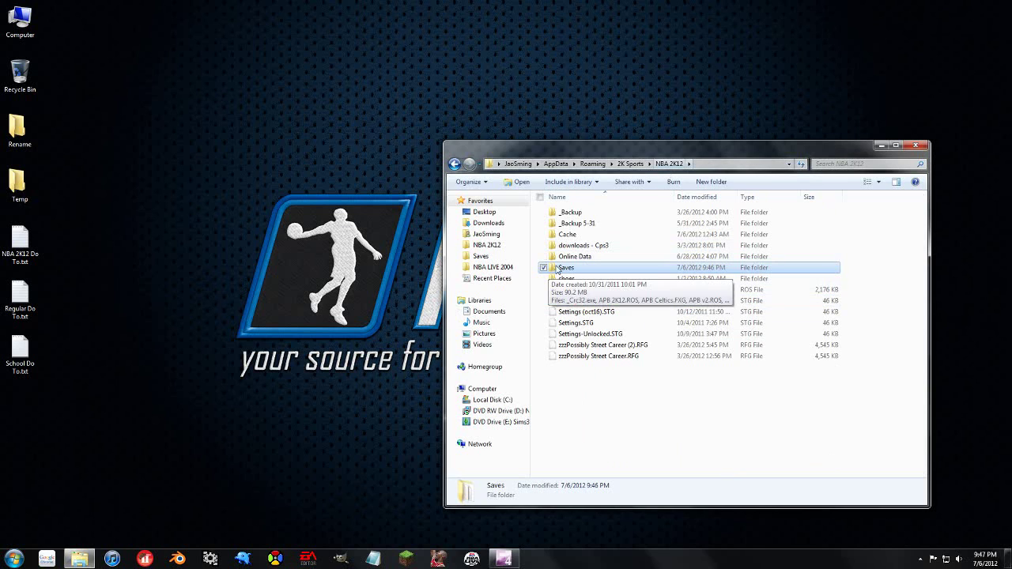
{"action": "double_click", "coordinate": [697, 266]}
{"action": "left_click", "coordinate": [697, 258]}
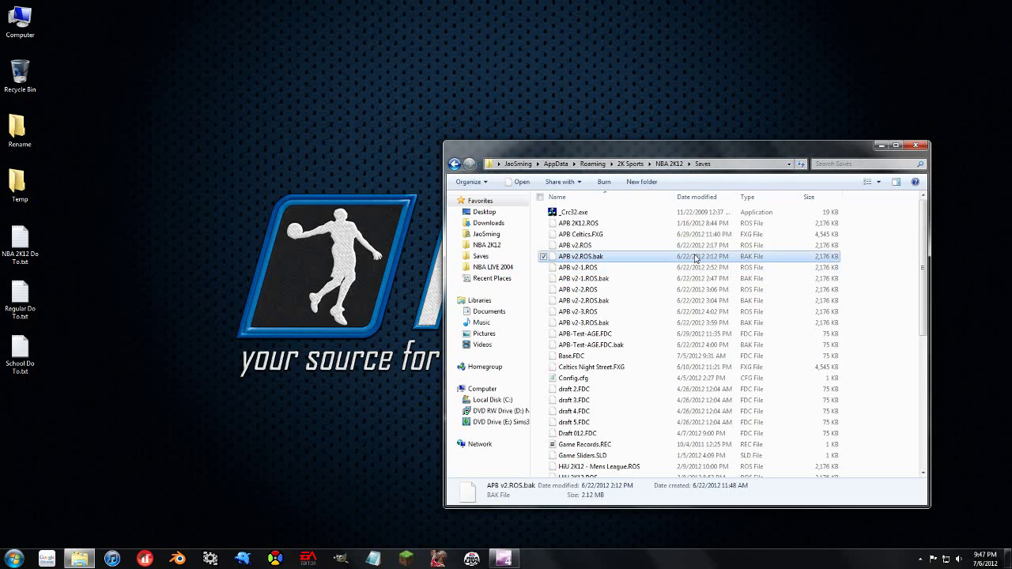
{"action": "left_click", "coordinate": [915, 145]}
Launch Chrome, go to the NLSC bookmark, and open NBA 2K12 > General NBA 2K12 FAQ
{"action": "left_click", "coordinate": [41, 561]}
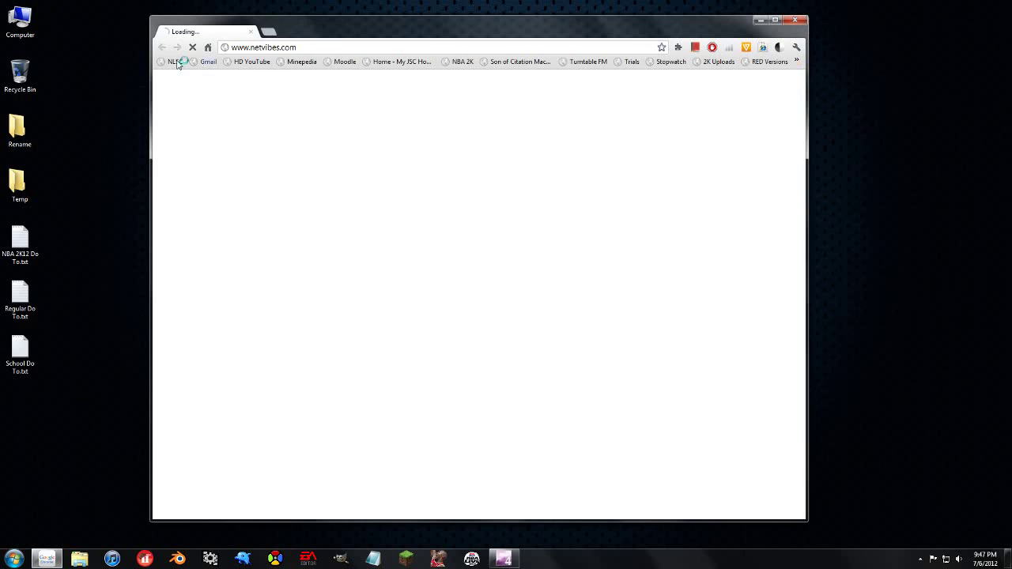
{"action": "left_click", "coordinate": [174, 62]}
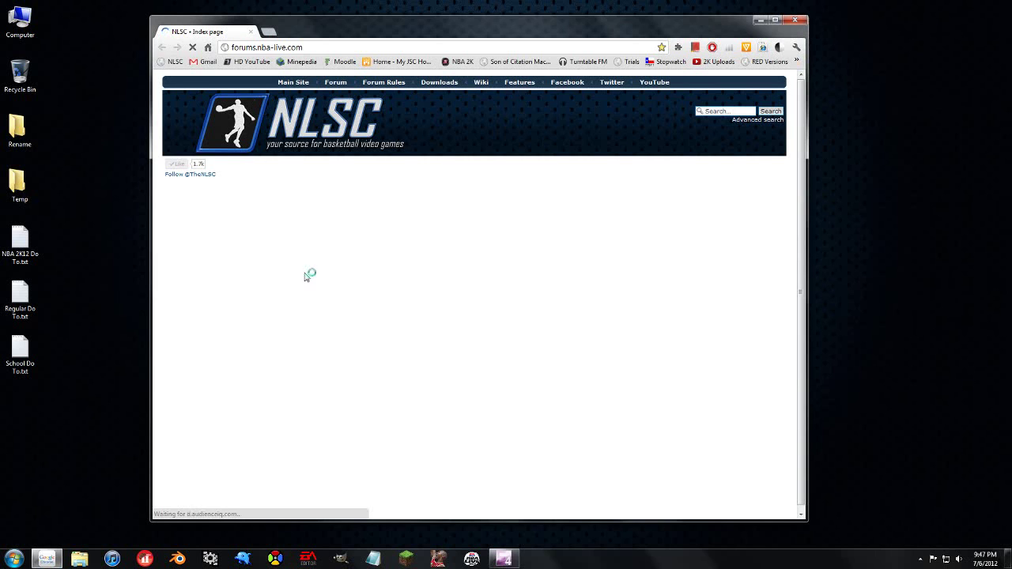
{"action": "scroll", "coordinate": [278, 333], "scroll_direction": "down", "scroll_amount": 1}
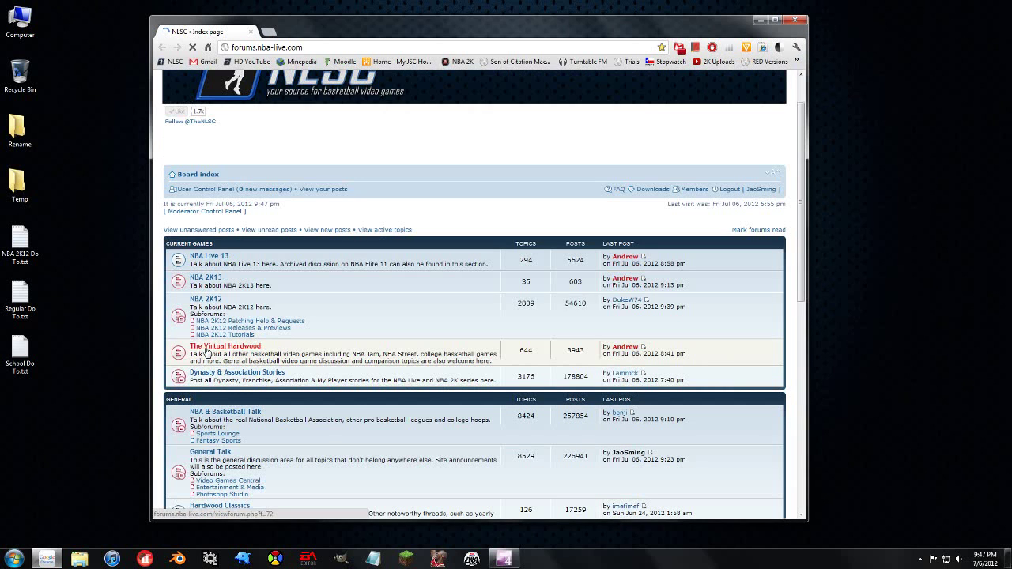
{"action": "scroll", "coordinate": [275, 89], "scroll_direction": "up", "scroll_amount": 1}
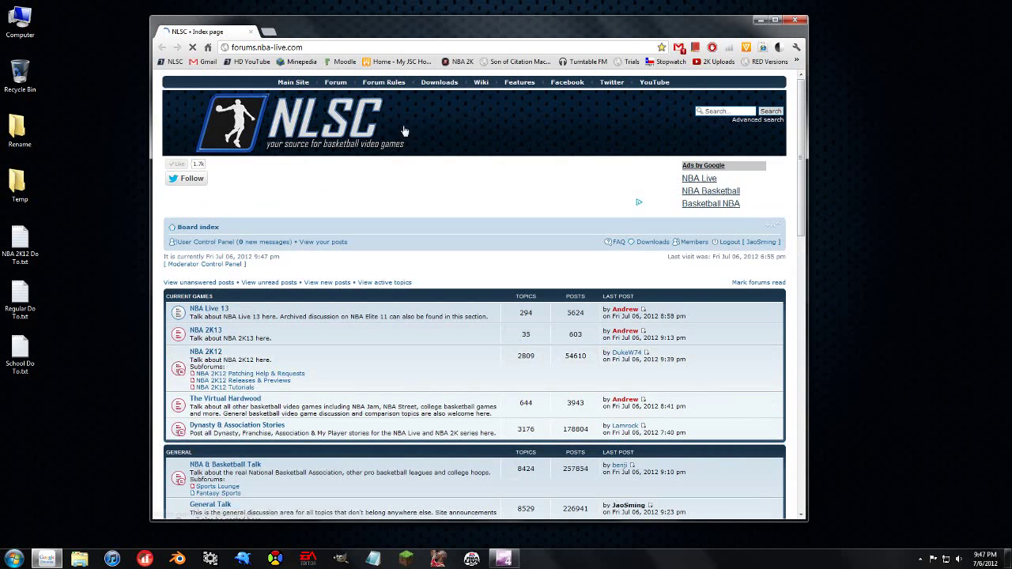
{"action": "left_click", "coordinate": [207, 358]}
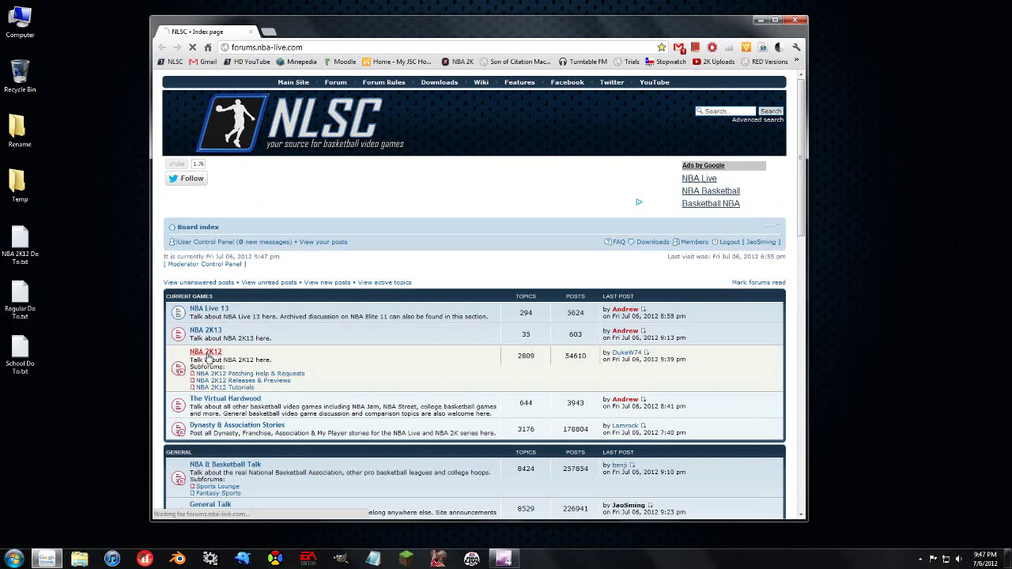
{"action": "scroll", "coordinate": [213, 294], "scroll_direction": "down", "scroll_amount": 5}
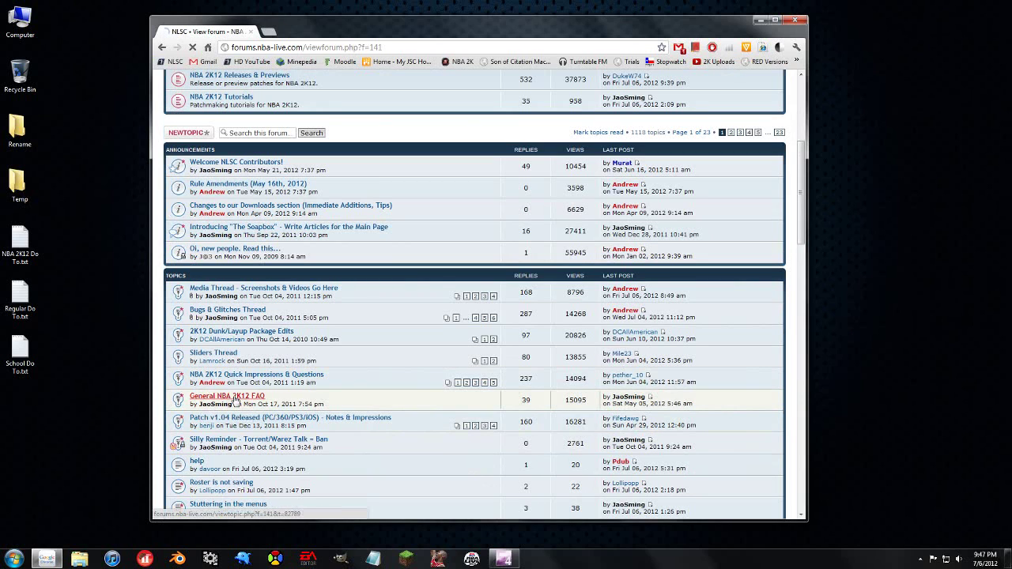
{"action": "left_click", "coordinate": [234, 399]}
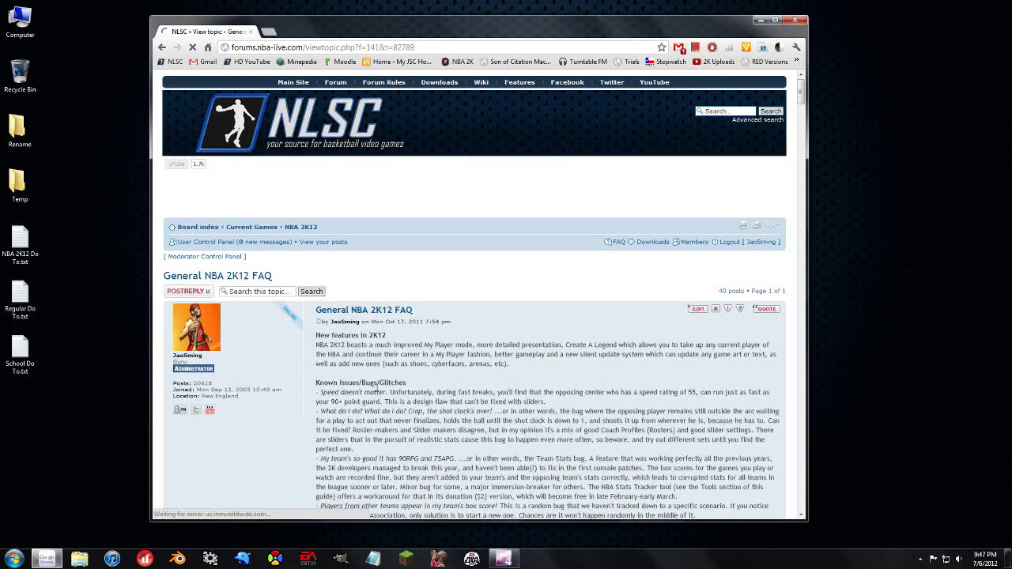
{"action": "scroll", "coordinate": [363, 231], "scroll_direction": "down", "scroll_amount": 3}
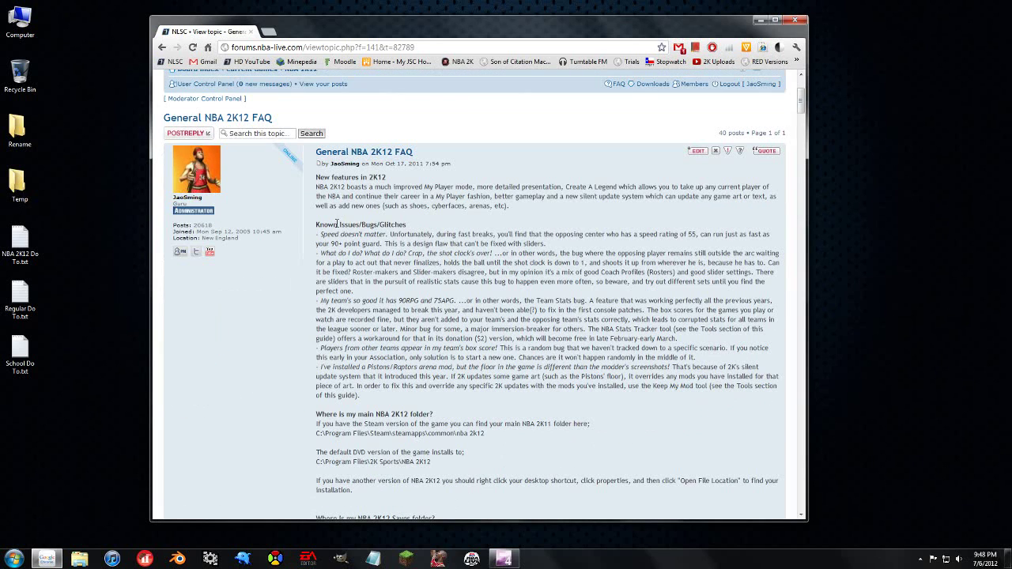
{"action": "scroll", "coordinate": [330, 317], "scroll_direction": "down", "scroll_amount": 3}
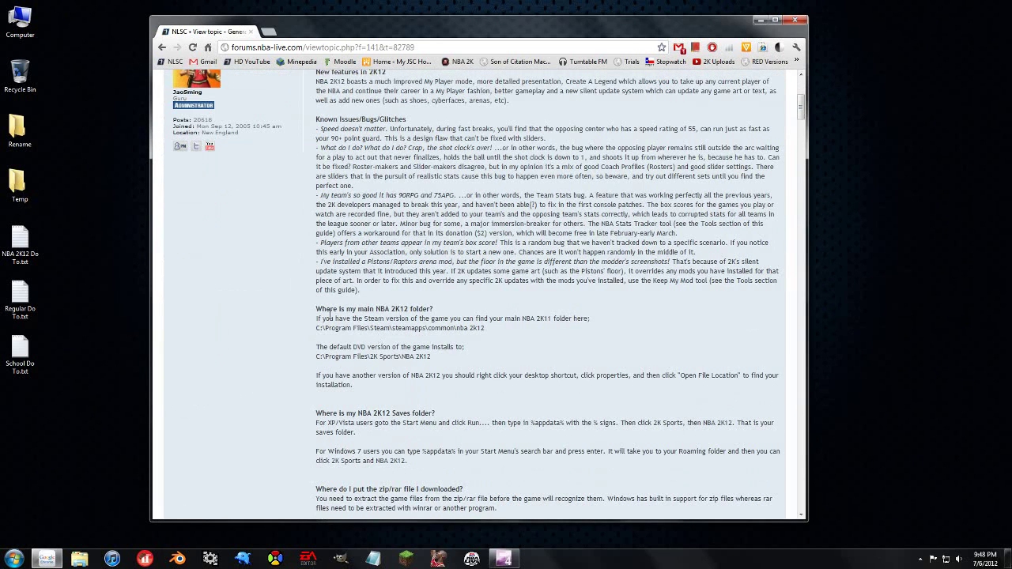
{"action": "left_click_drag", "start_coordinate": [316, 319], "coordinate": [408, 338]}
{"action": "left_click", "coordinate": [332, 315]}
{"action": "left_click_drag", "start_coordinate": [315, 309], "coordinate": [443, 366]}
{"action": "left_click", "coordinate": [389, 440]}
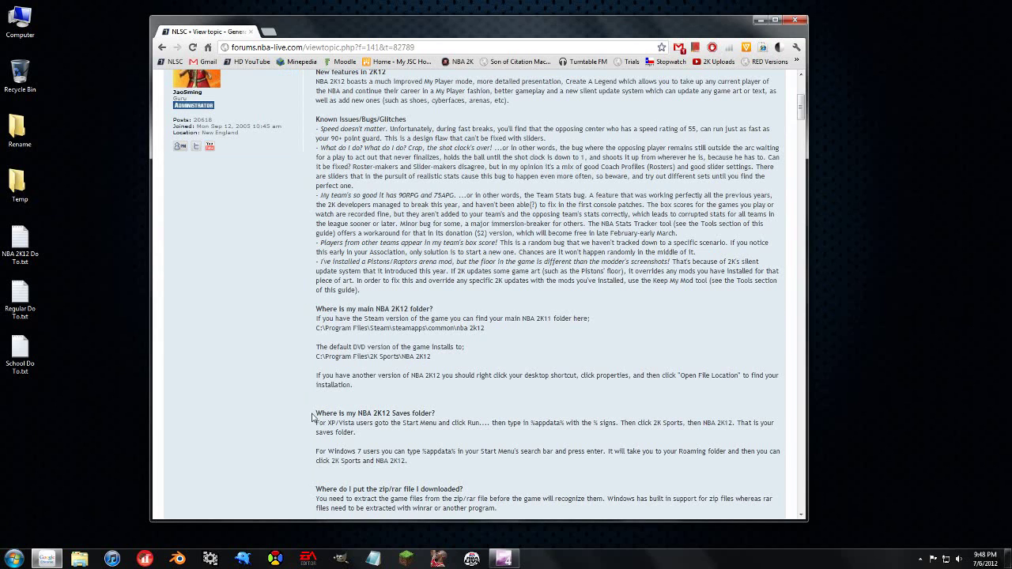
{"action": "left_click_drag", "start_coordinate": [315, 413], "coordinate": [410, 463]}
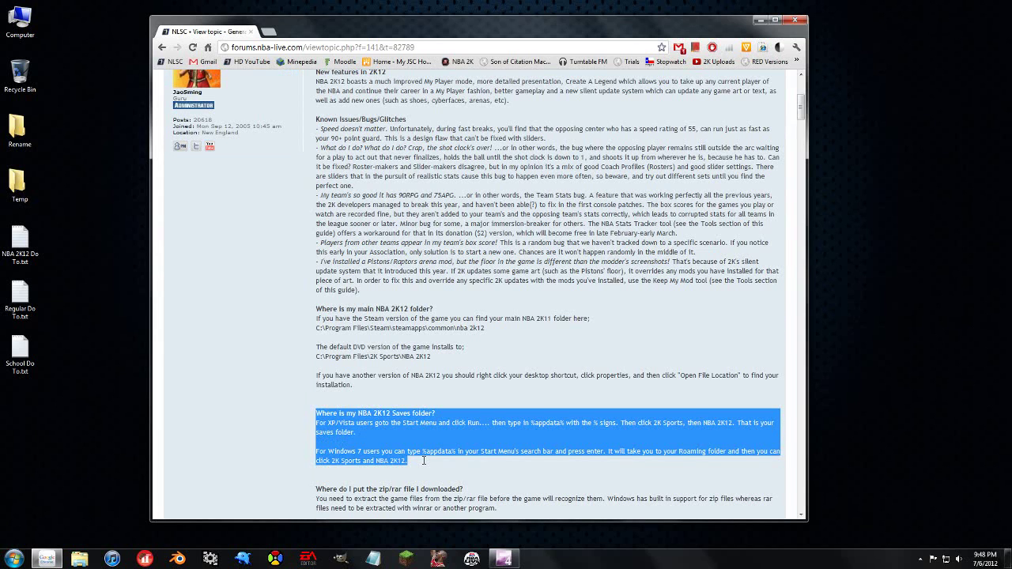
{"action": "left_click", "coordinate": [425, 463]}
{"action": "scroll", "coordinate": [364, 426], "scroll_direction": "down", "scroll_amount": 1}
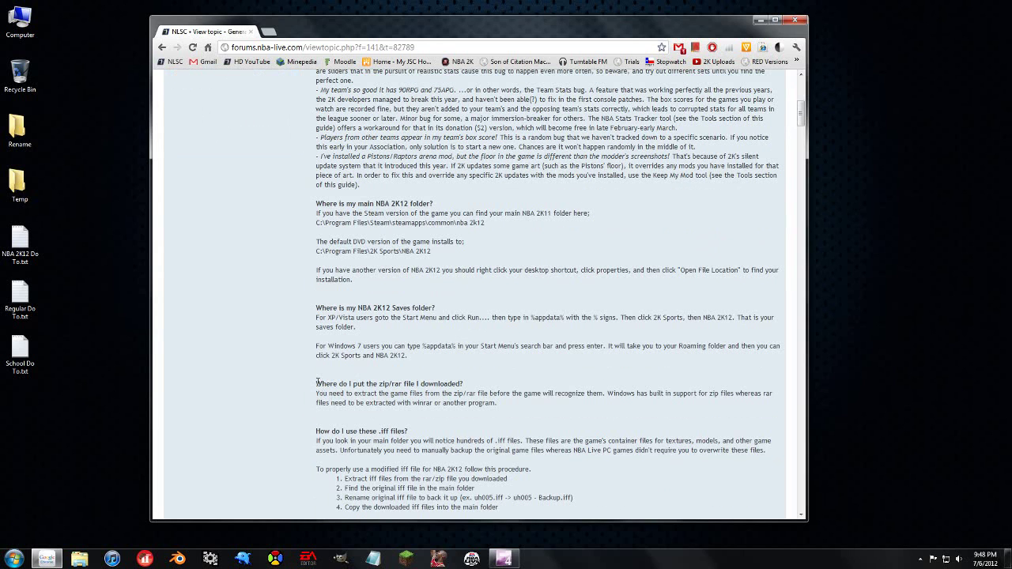
{"action": "left_click_drag", "start_coordinate": [318, 382], "coordinate": [512, 408]}
{"action": "left_click", "coordinate": [511, 409]}
{"action": "scroll", "coordinate": [384, 415], "scroll_direction": "down", "scroll_amount": 3}
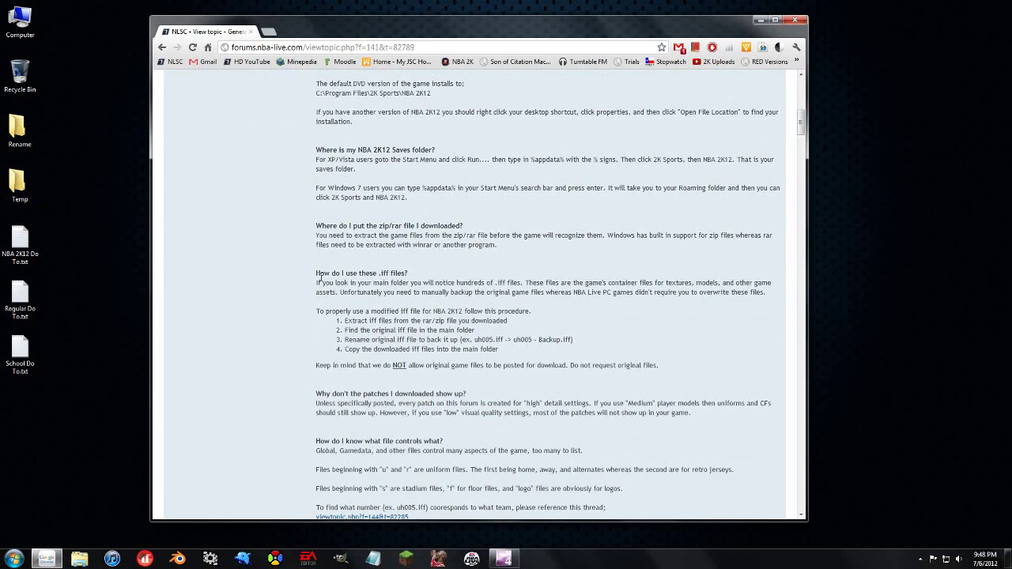
{"action": "left_click_drag", "start_coordinate": [320, 274], "coordinate": [459, 305]}
{"action": "left_click", "coordinate": [471, 347]}
{"action": "scroll", "coordinate": [472, 348], "scroll_direction": "down", "scroll_amount": 6}
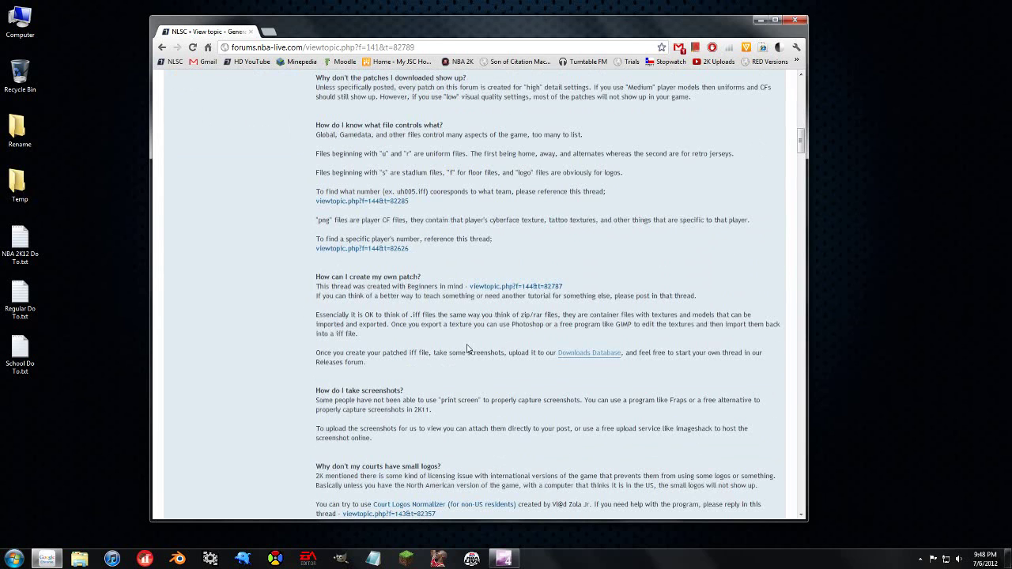
{"action": "scroll", "coordinate": [468, 348], "scroll_direction": "down", "scroll_amount": 3}
{"action": "scroll", "coordinate": [467, 348], "scroll_direction": "down", "scroll_amount": 3}
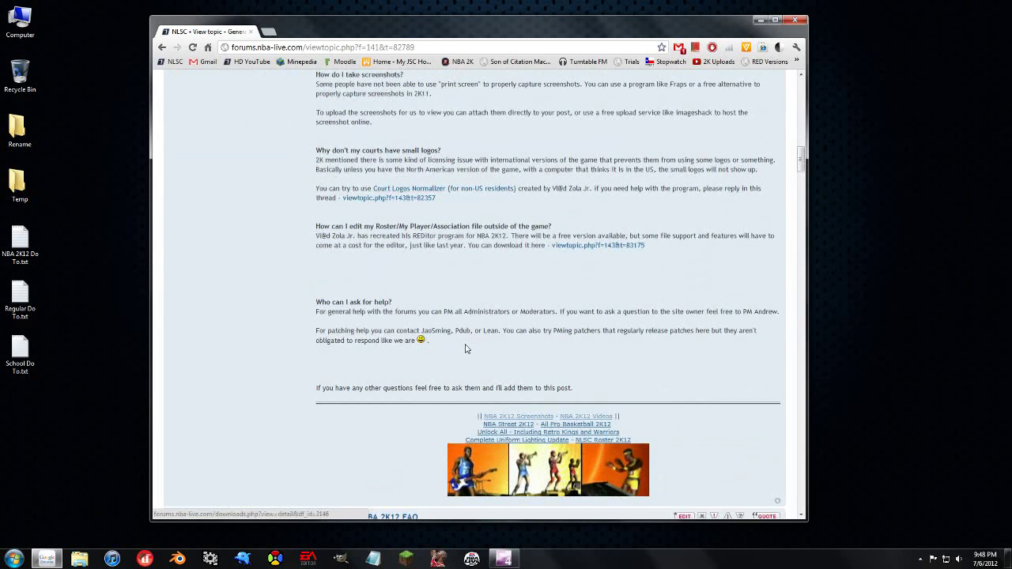
{"action": "scroll", "coordinate": [466, 349], "scroll_direction": "up", "scroll_amount": 1}
{"action": "scroll", "coordinate": [465, 349], "scroll_direction": "up", "scroll_amount": 20}
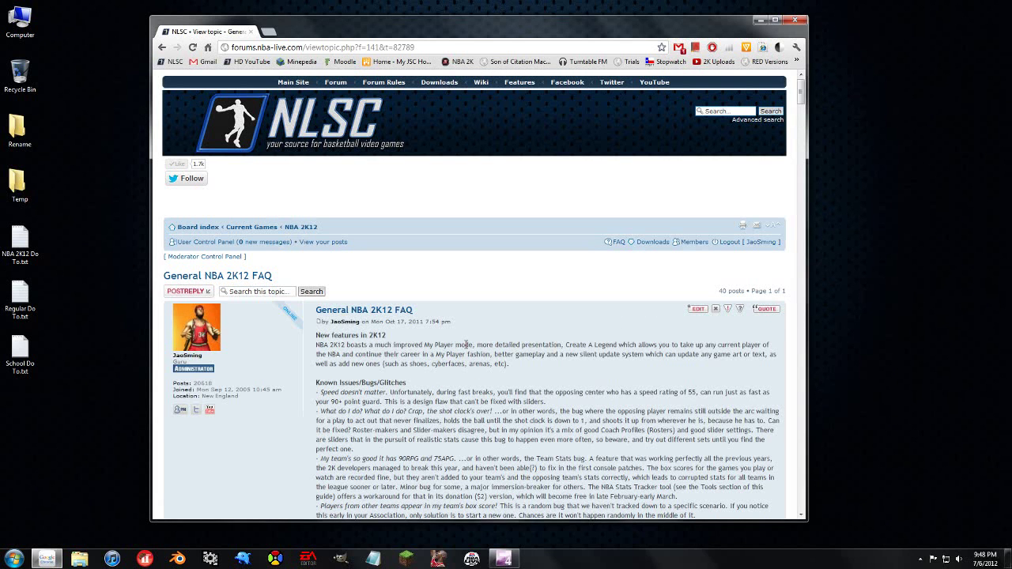
Close the Chrome window showing the NLSC FAQ to return to the desktop
{"action": "left_click", "coordinate": [801, 21]}
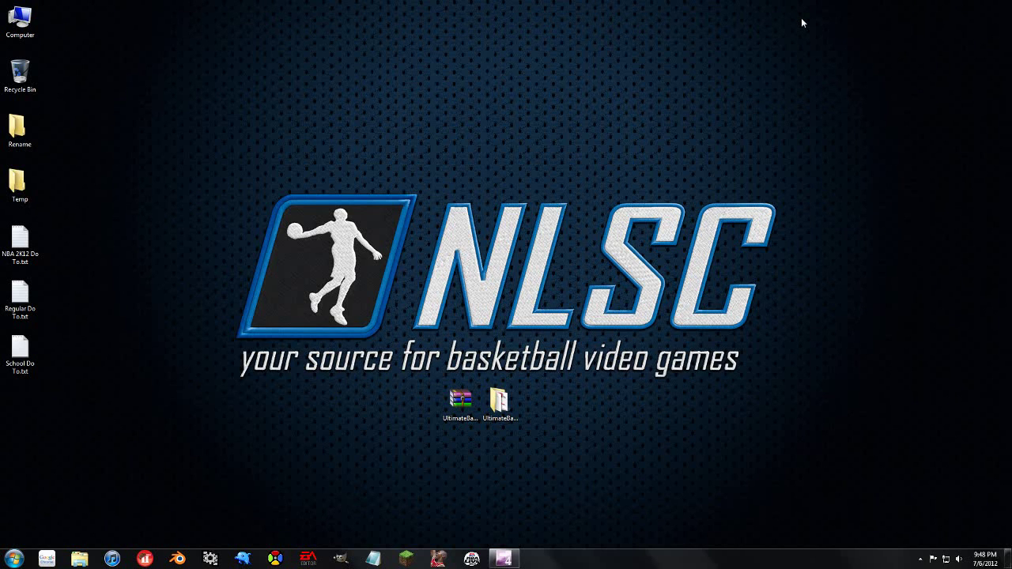